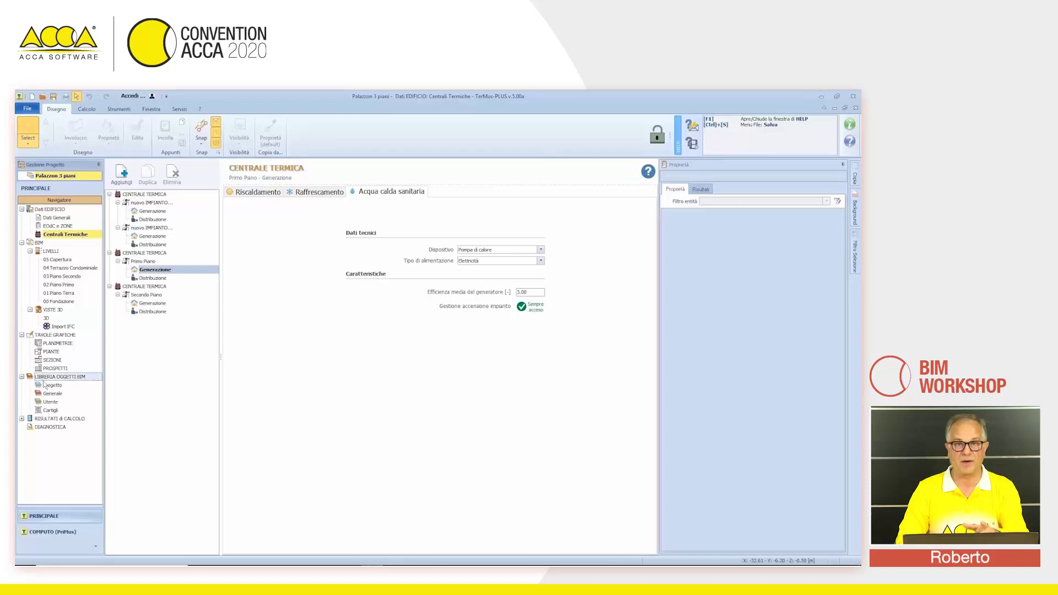
- Open the PROGRAMMI archive of hourly schedules in the project's BIM object library
left_click(50, 385)
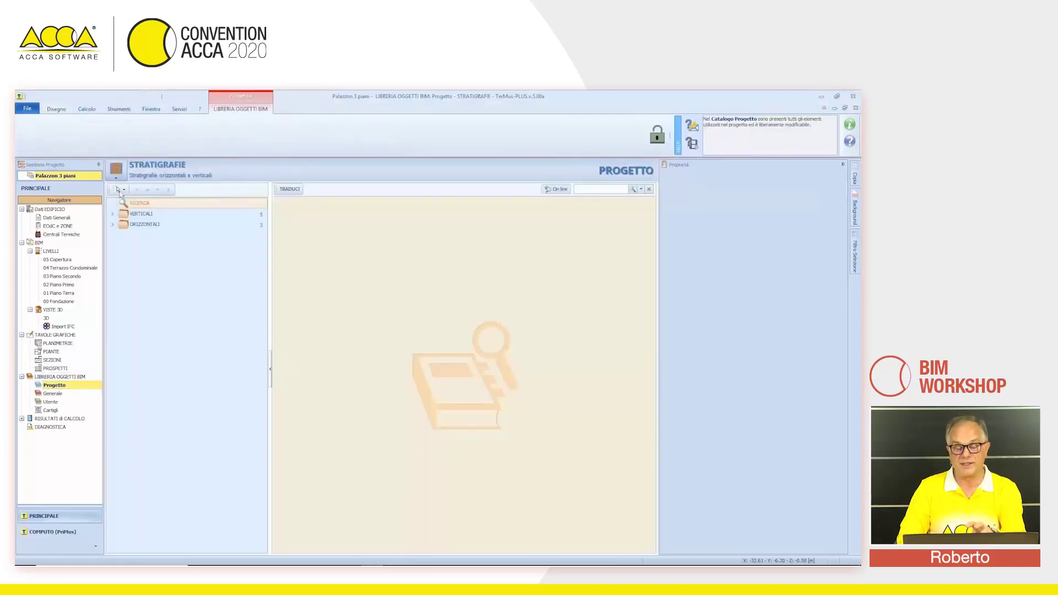
left_click(116, 174)
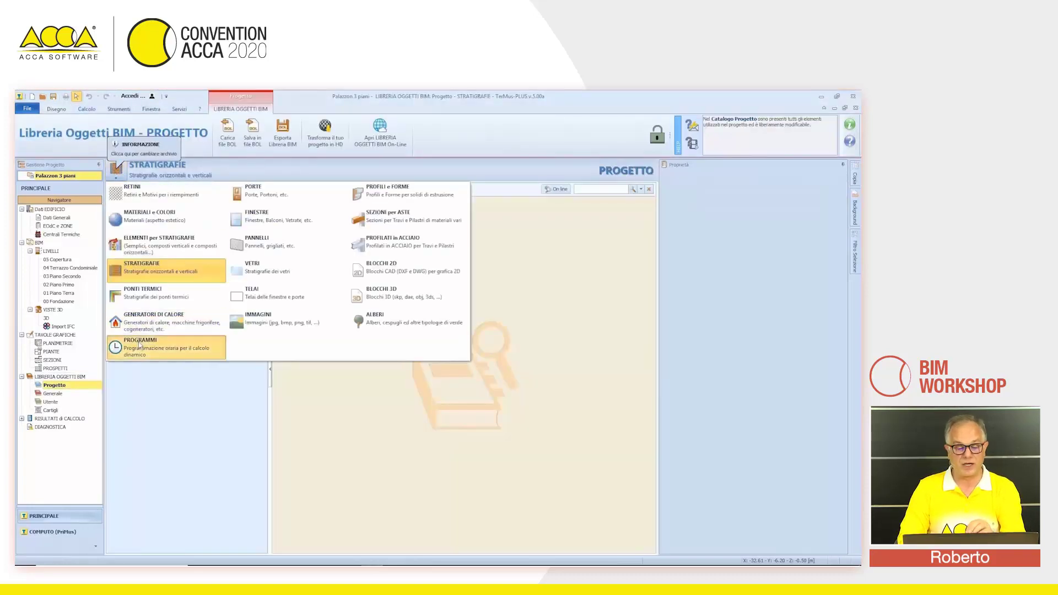
left_click(139, 343)
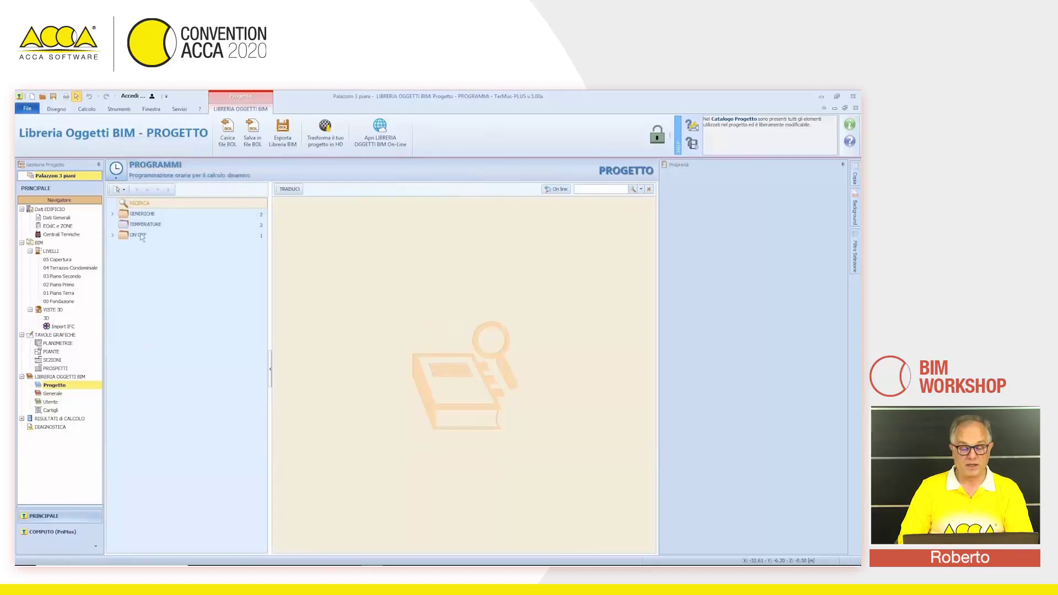
- Open the Standard 100% profile among the generic occupancy schedules to view its calendar
left_click(113, 214)
left_click(151, 224)
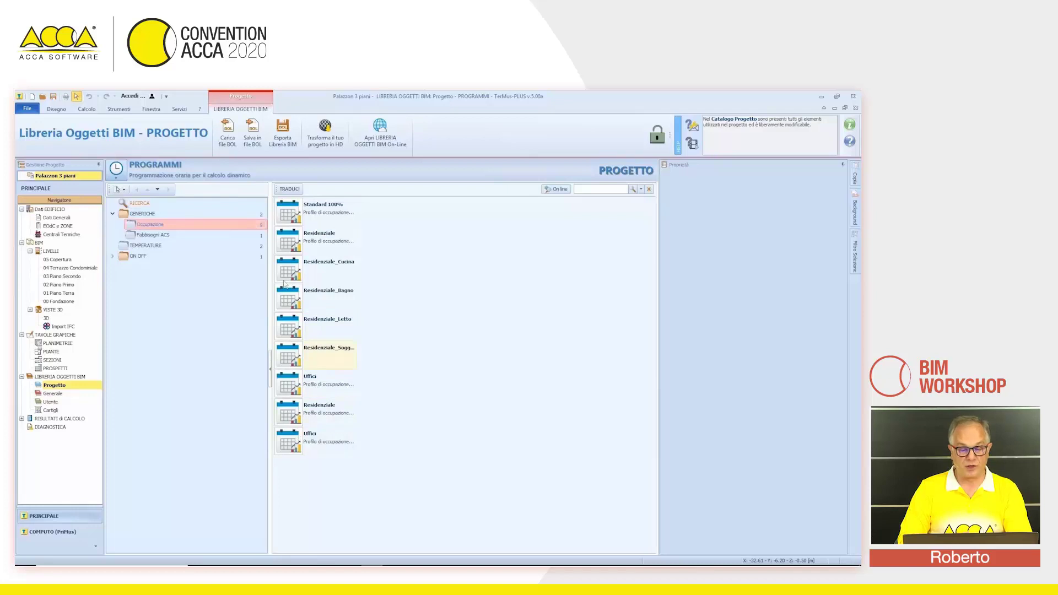
double_click(286, 214)
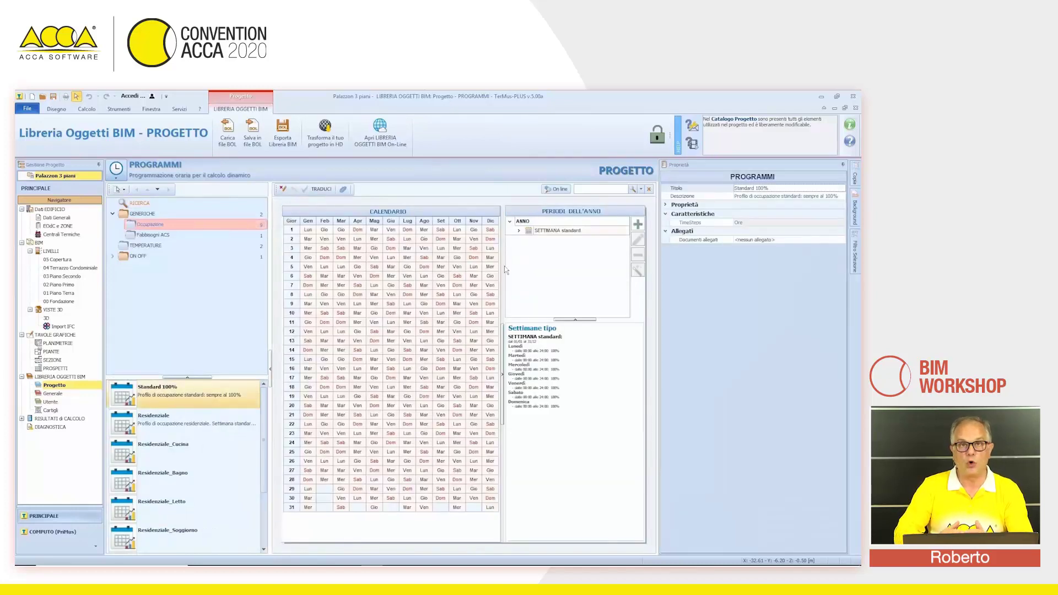
- Add a new hourly profile (Profilo ad ore) to the occupancy schedules
left_click_drag(270, 282, 248, 282)
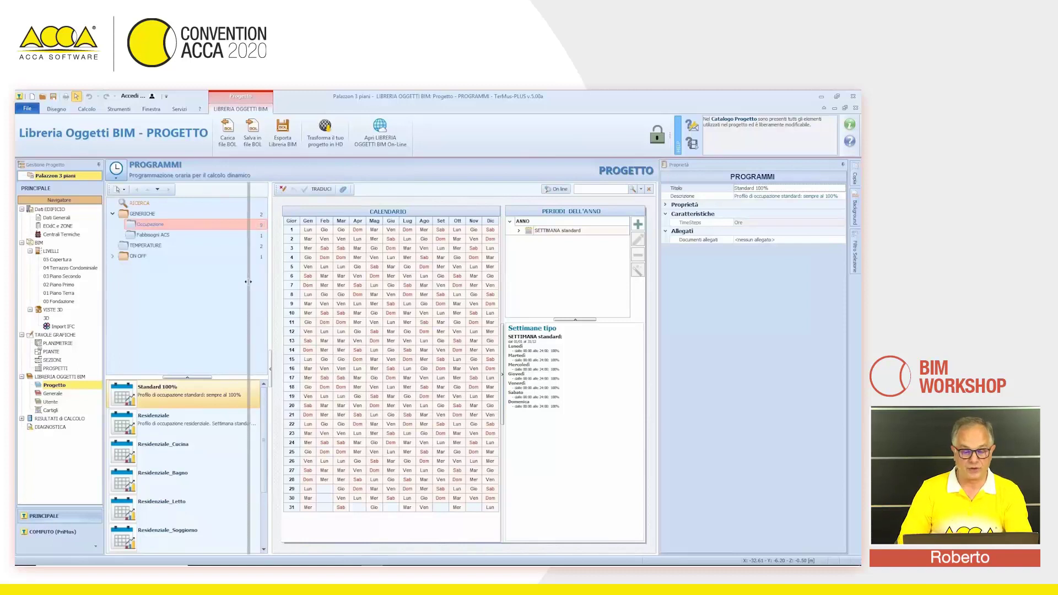
right_click(144, 222)
mouse_move(173, 243)
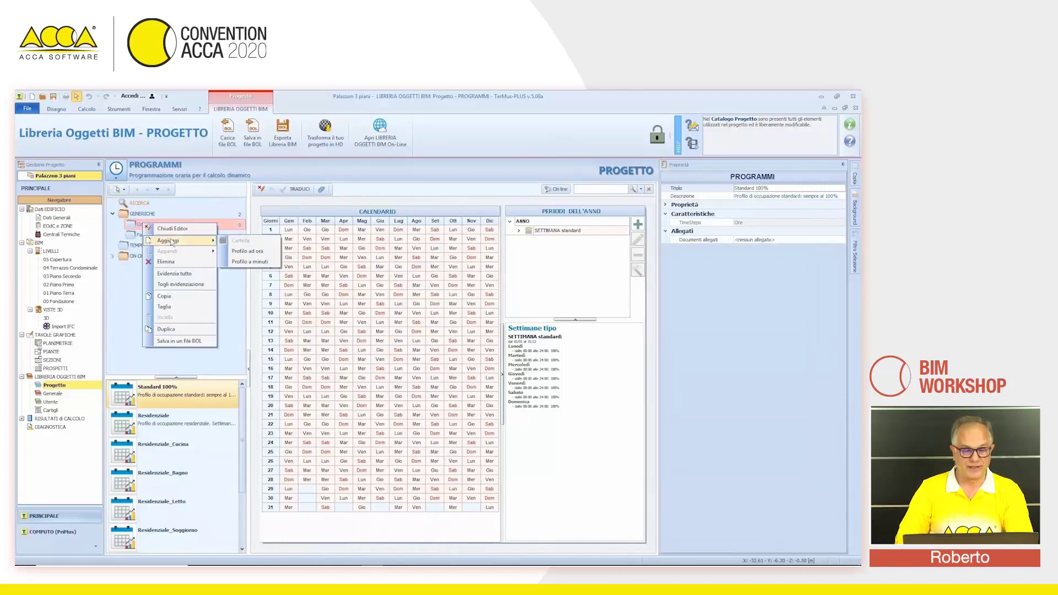
left_click(255, 254)
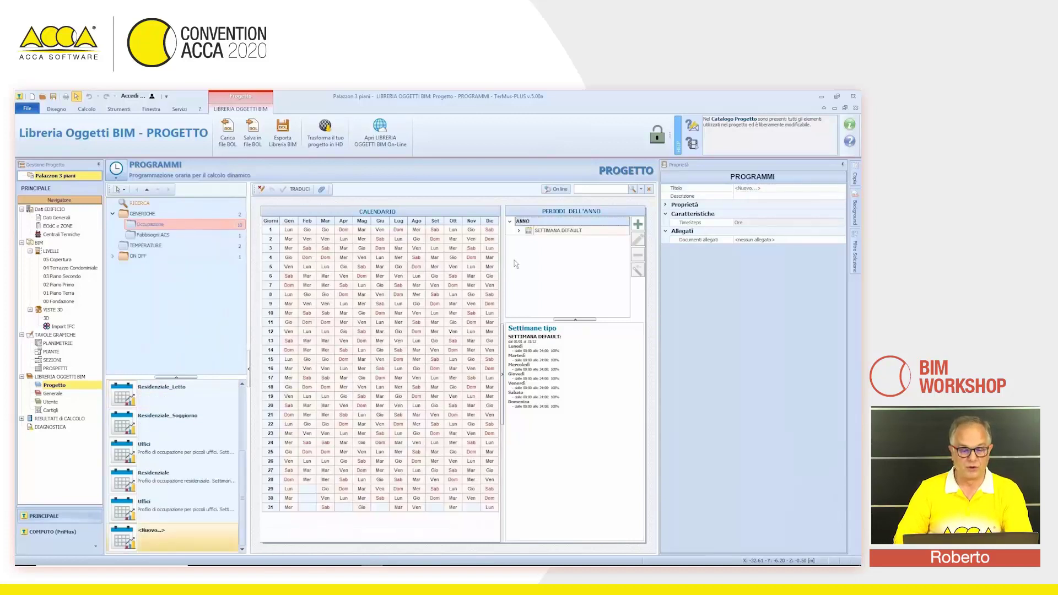
- Edit SETTIMANA DEFAULT of the new profile and set the end of Monday's first interval to hour 20
left_click(567, 231)
left_click(519, 230)
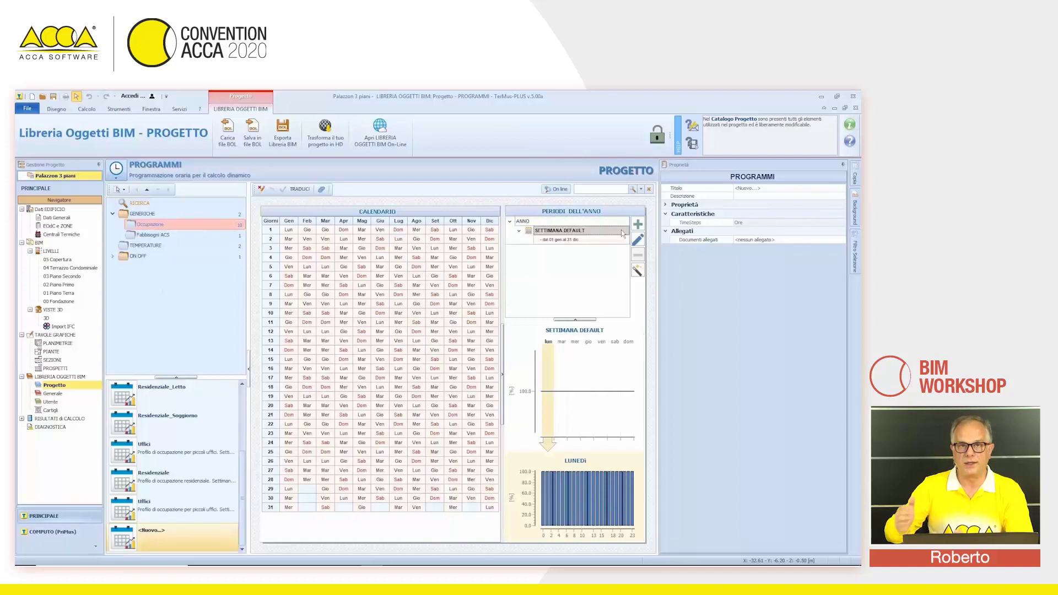
left_click(637, 224)
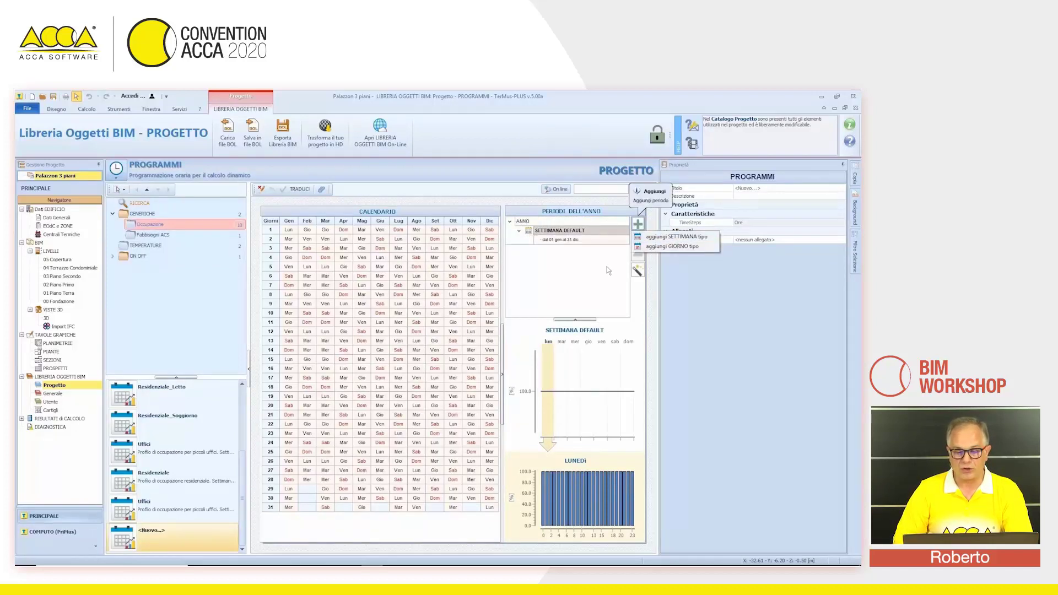
left_click(608, 271)
left_click(638, 241)
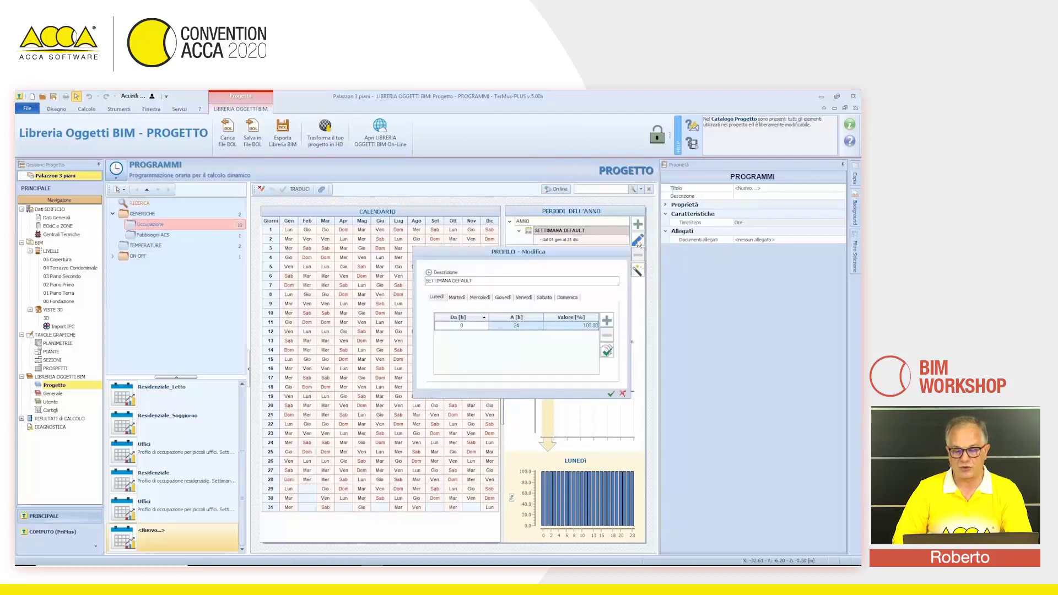
left_click(518, 328)
left_click(518, 326)
left_click(507, 350)
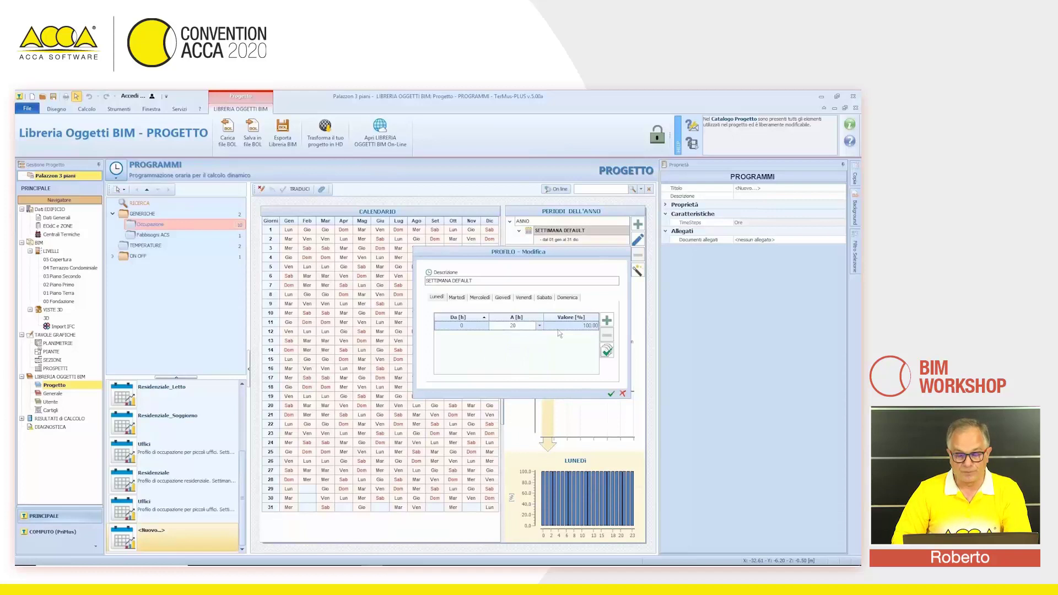
- Add a second Monday interval from hour 20 to 24 with a value of 50%
left_click(606, 320)
left_click(519, 335)
left_click(521, 337)
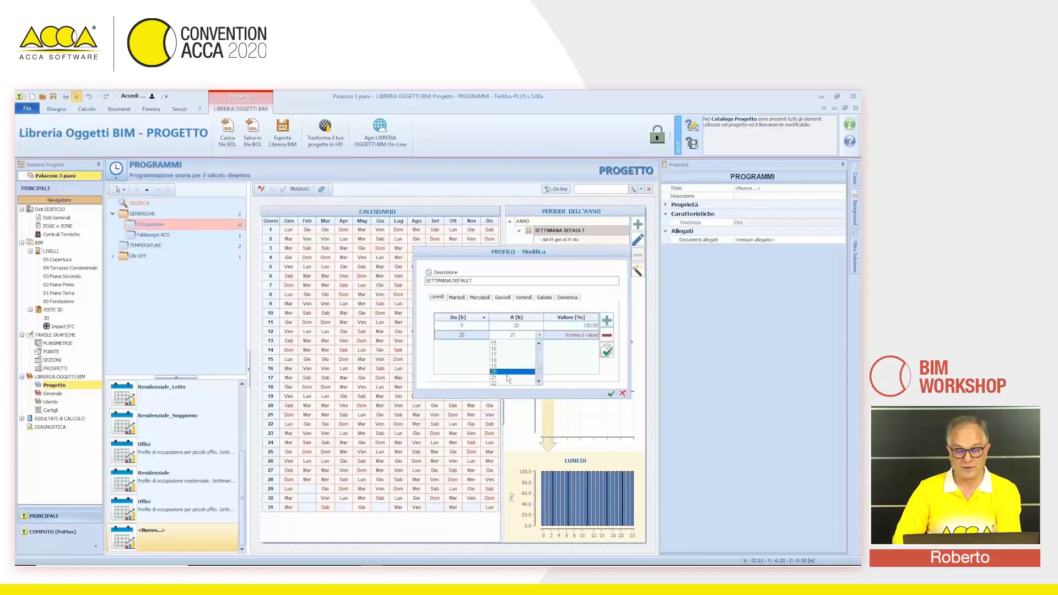
left_click(512, 382)
left_click(561, 339)
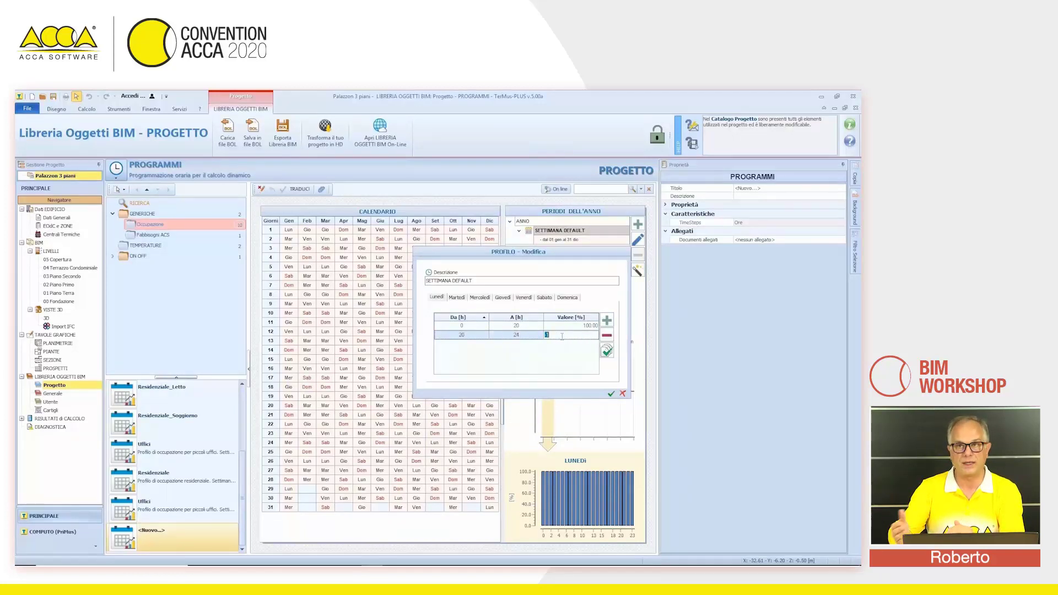
type("50")
key("Return")
- Copy Monday's intervals to all the other weekdays, check Tuesday to Thursday, and save the default week
left_click(607, 350)
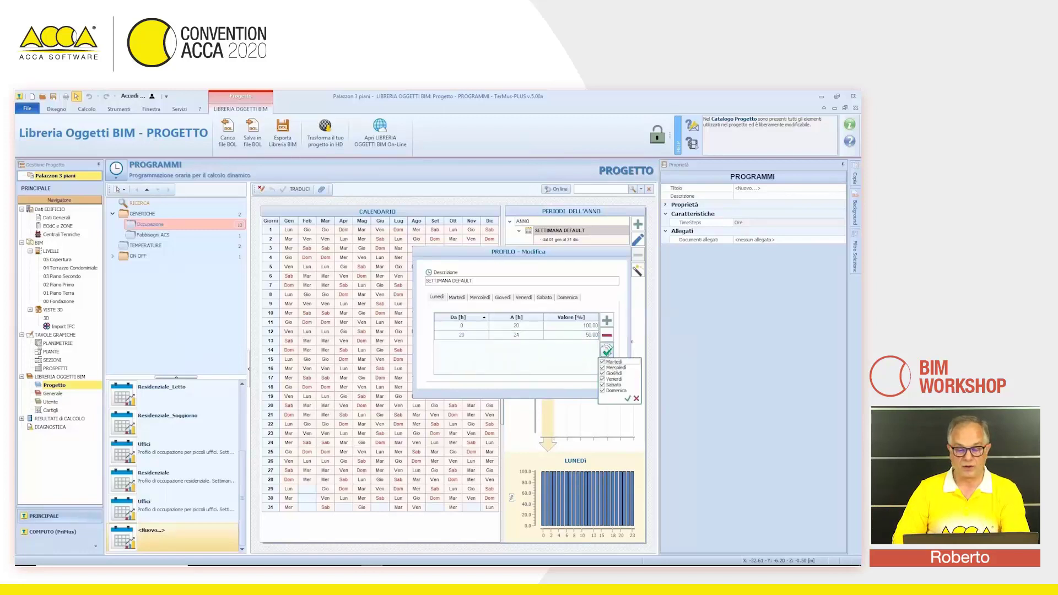
left_click(627, 398)
left_click(458, 297)
left_click(480, 297)
left_click(502, 298)
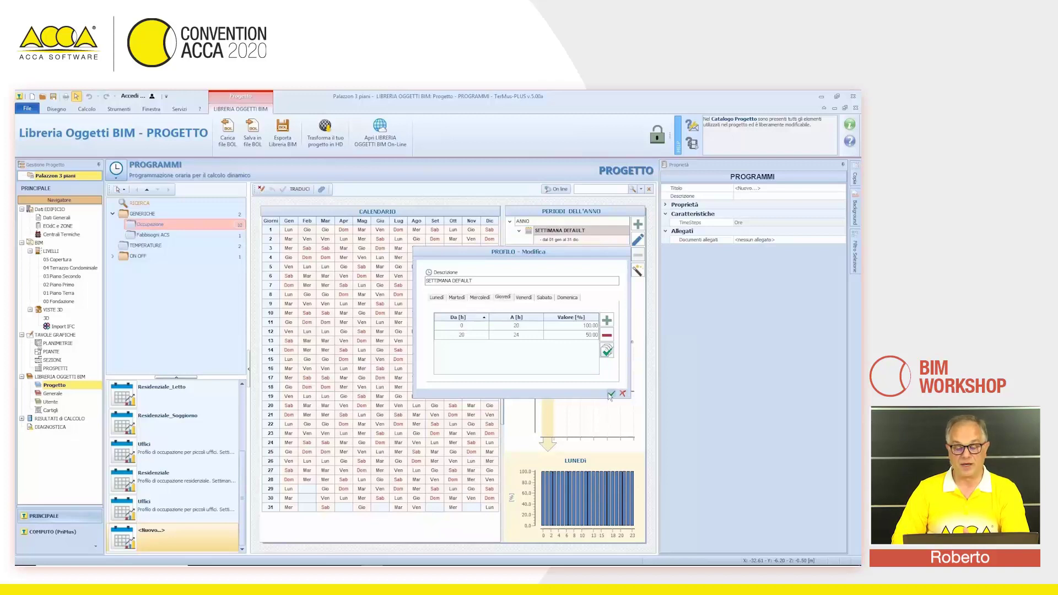
left_click(611, 395)
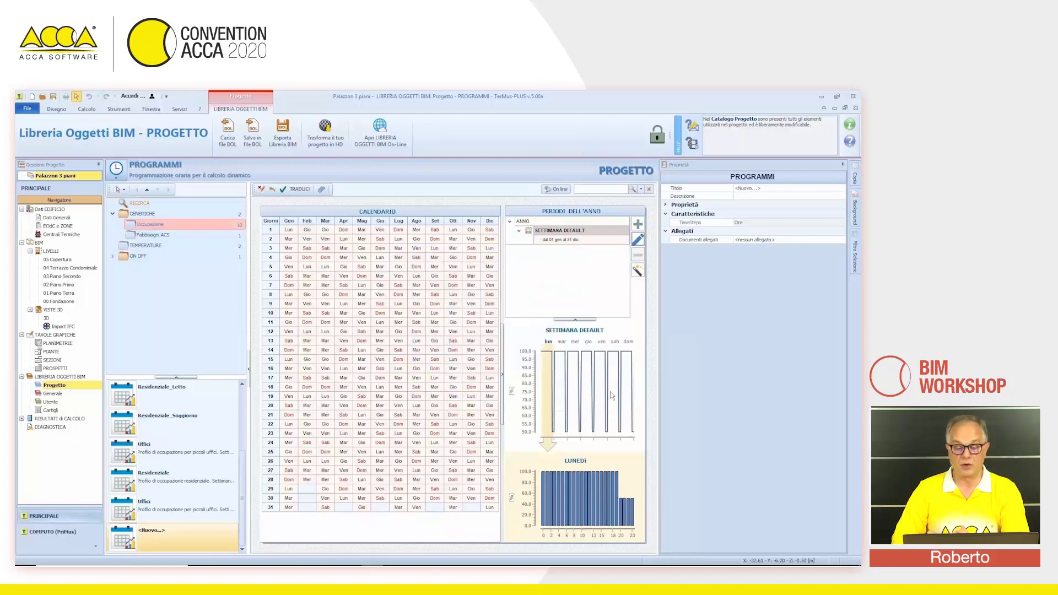
- Add a typical day (GIORNO tipo) with one interval from hour 0 to 24 at 50%
left_click(637, 223)
left_click(661, 247)
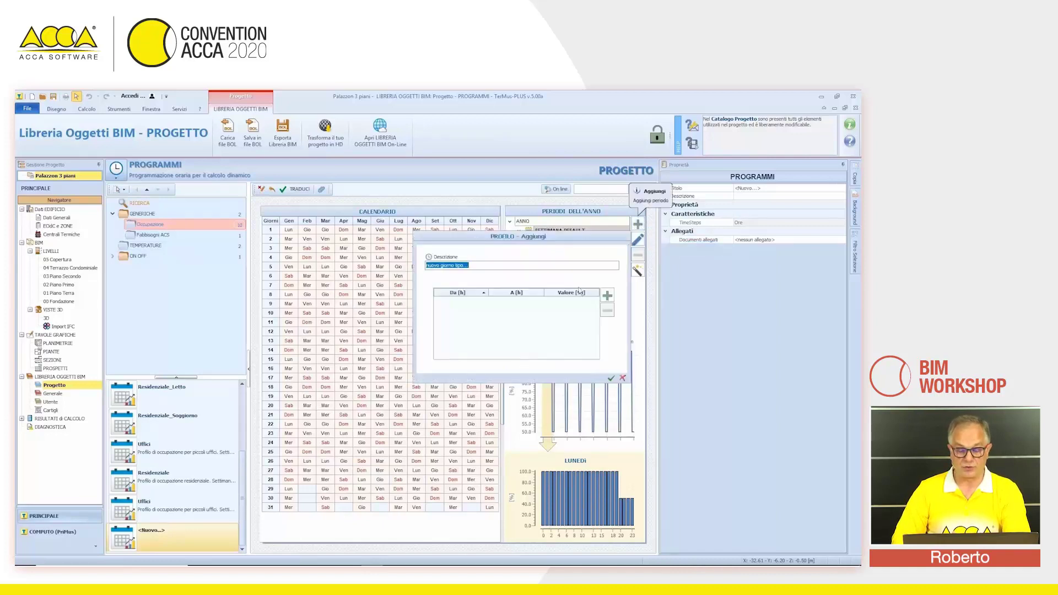
left_click(606, 295)
left_click(529, 301)
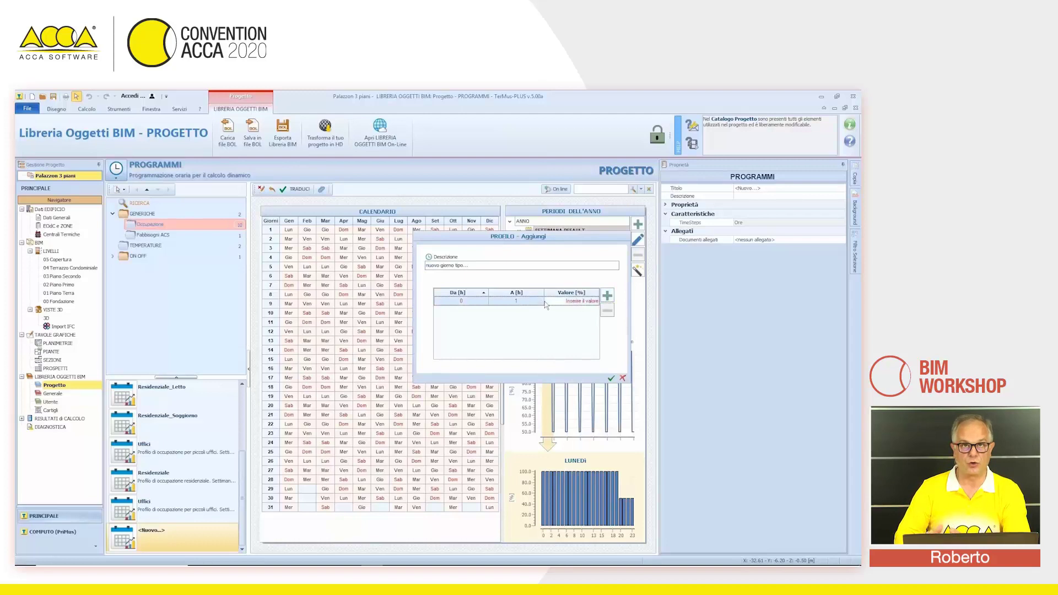
left_click(539, 300)
scroll(517, 342, "down", 2)
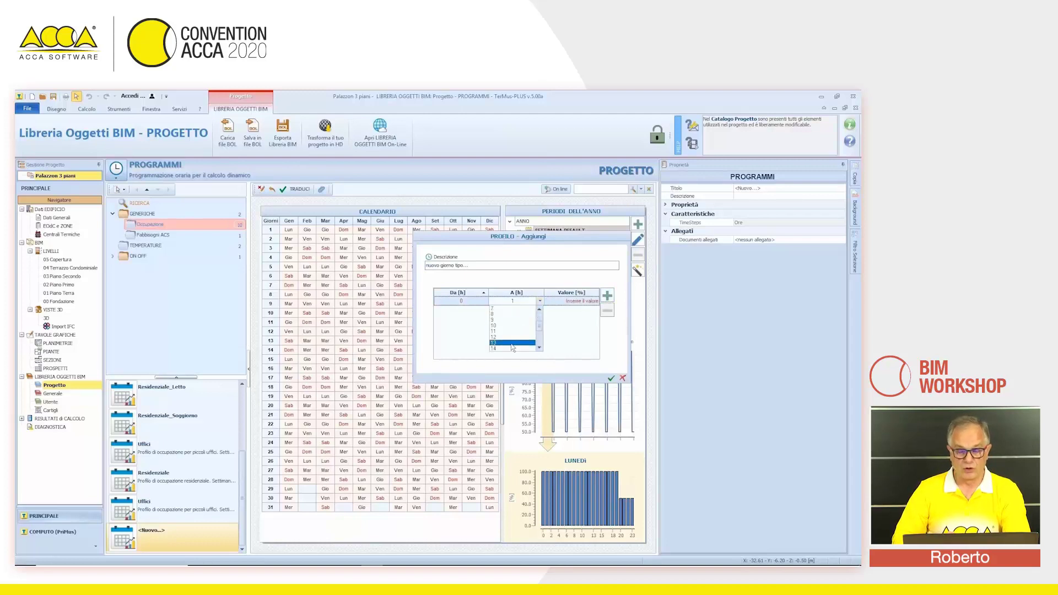
left_click(511, 347)
left_click(566, 302)
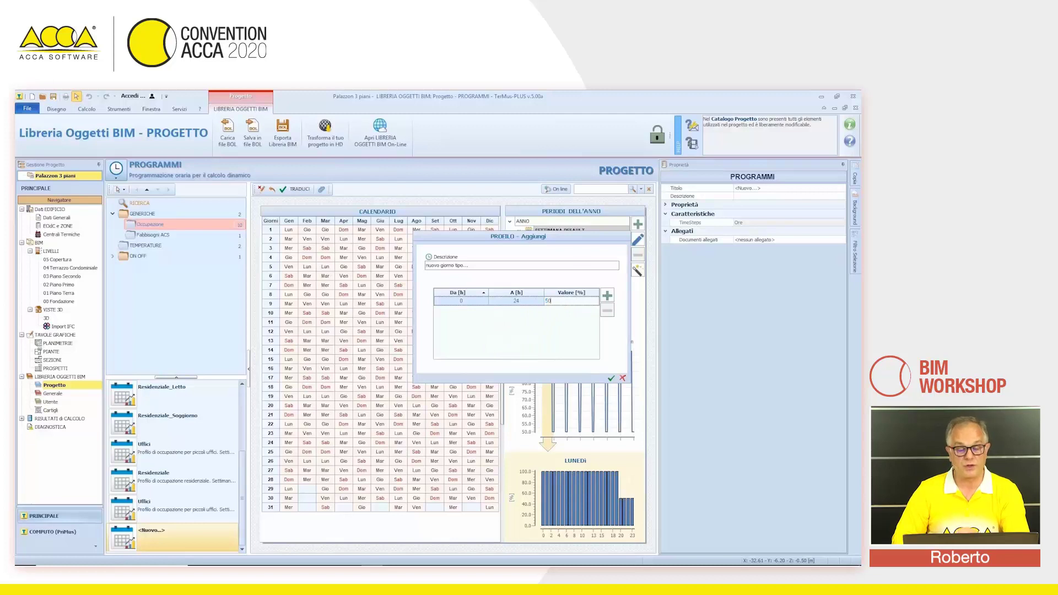
type("50")
left_click(611, 379)
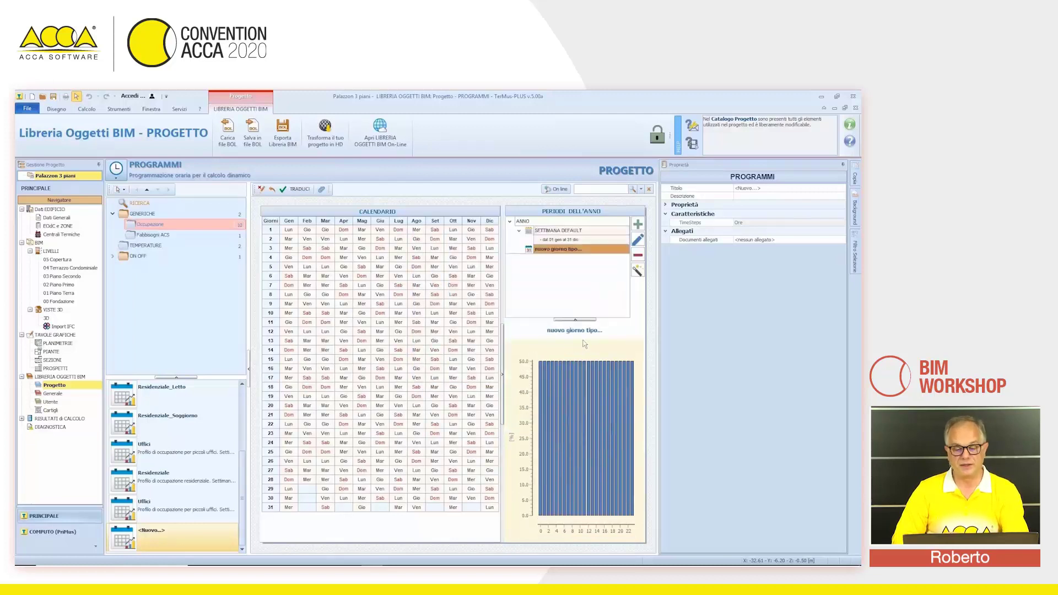
- Assign the new typical day to 13 April, 7 September, 20 August and 8 March in the calendar
left_click(637, 270)
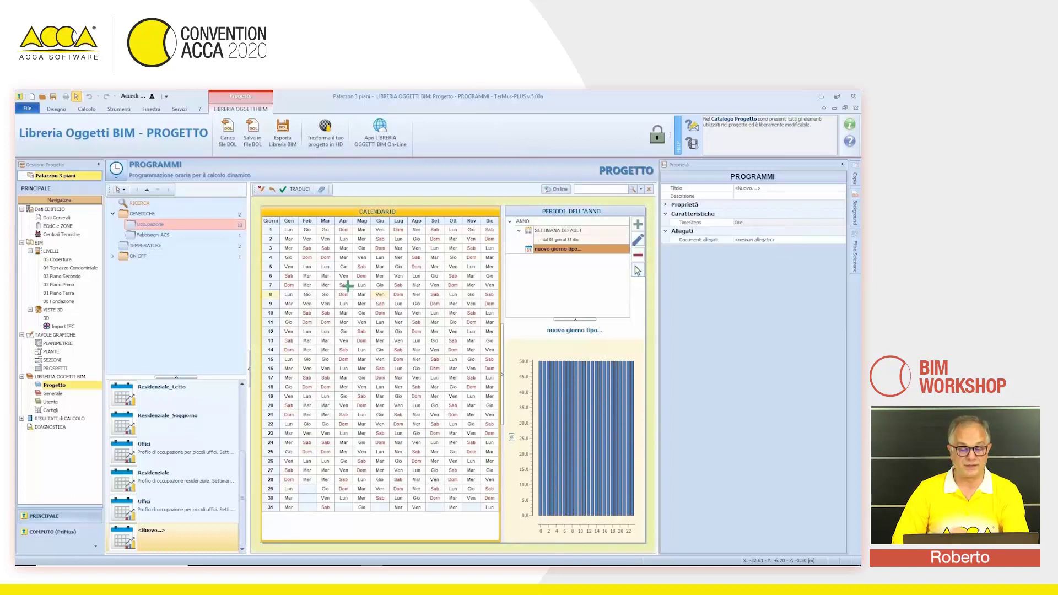
left_click(344, 340)
left_click(435, 285)
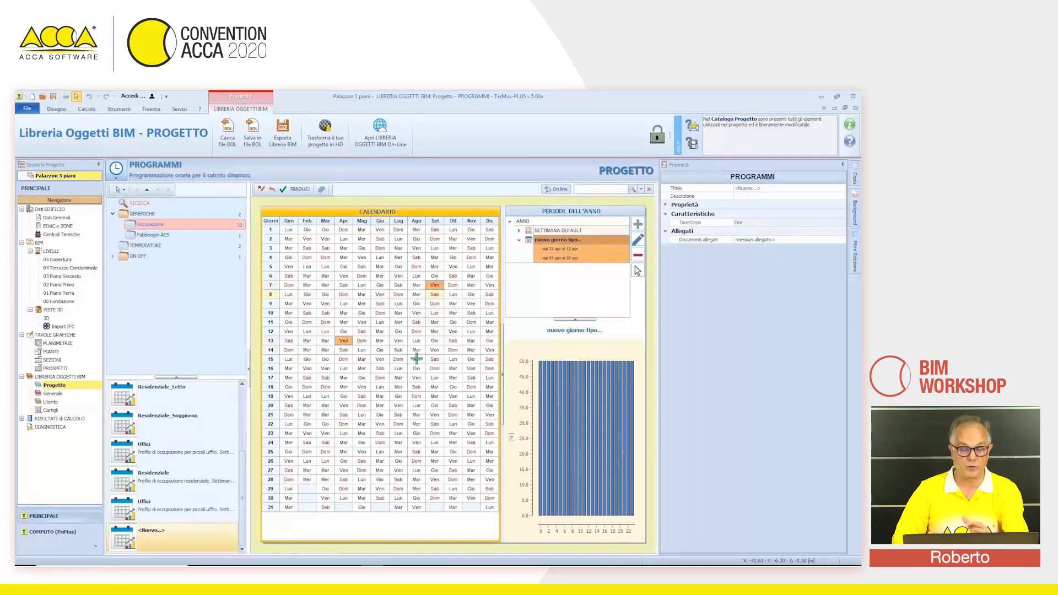
left_click(416, 405)
left_click(325, 293)
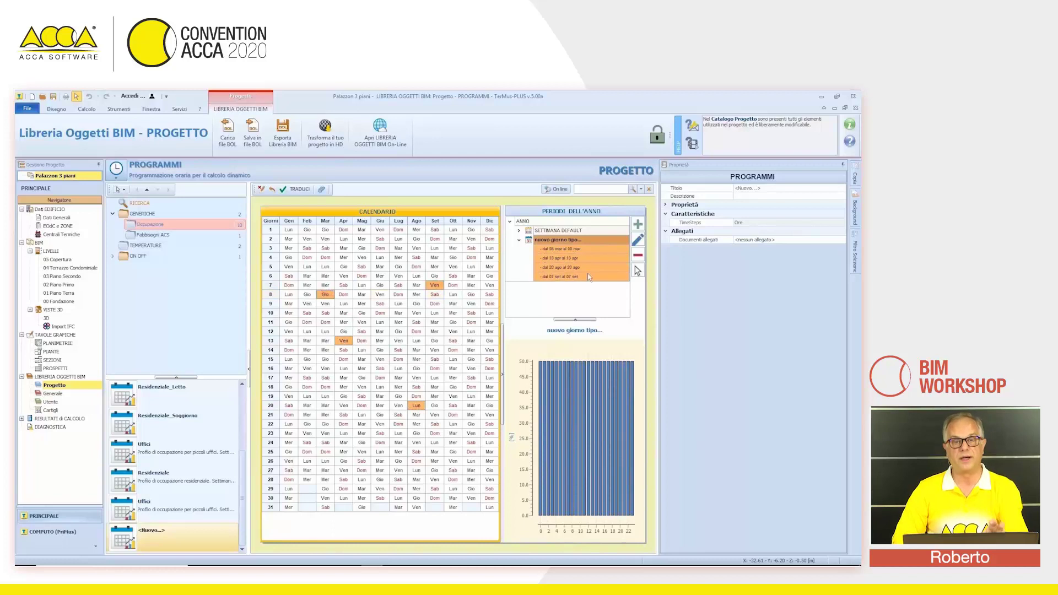
- Add a typical week (SETTIMANA tipo) with a first Monday interval from hour 0 to 6 at 0%
left_click(638, 225)
left_click(676, 237)
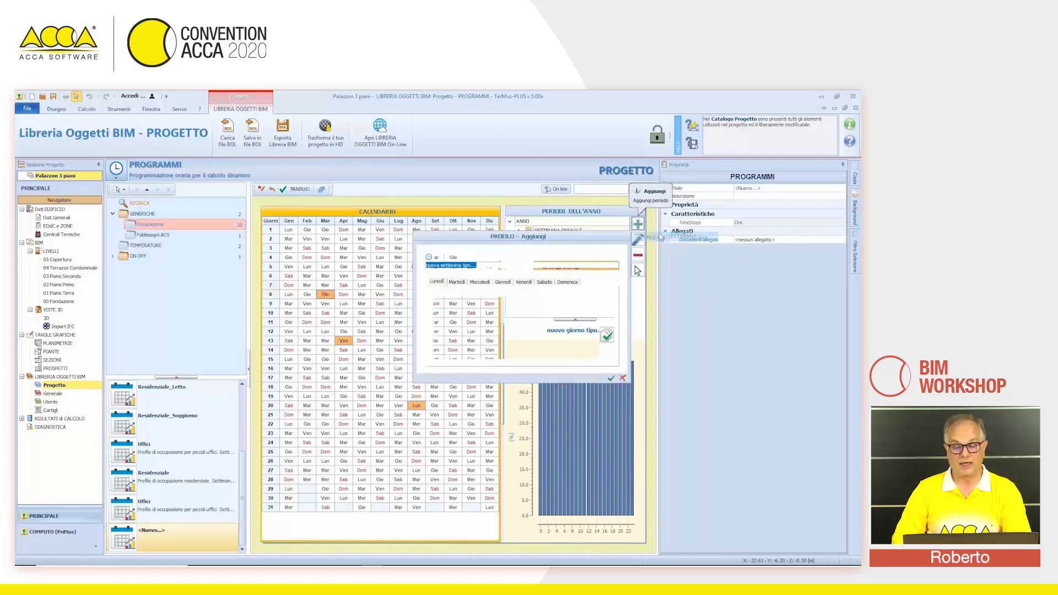
left_click(607, 304)
left_click(511, 311)
left_click(512, 311)
left_click(506, 347)
left_click(562, 311)
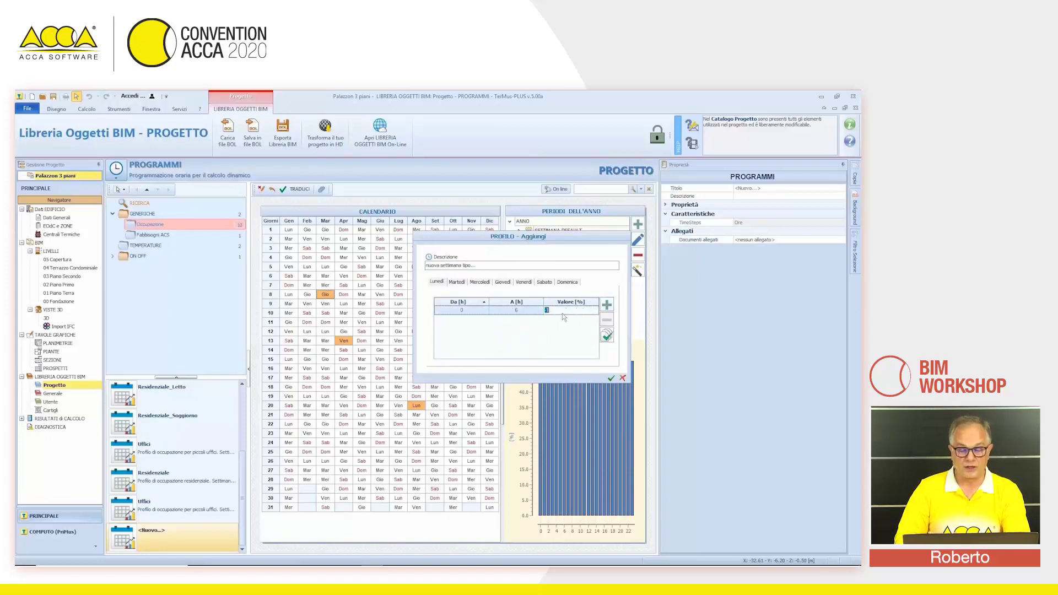
- Add a Monday interval starting at hour 6 to the new typical week and start assigning that week to the calendar
left_click(606, 305)
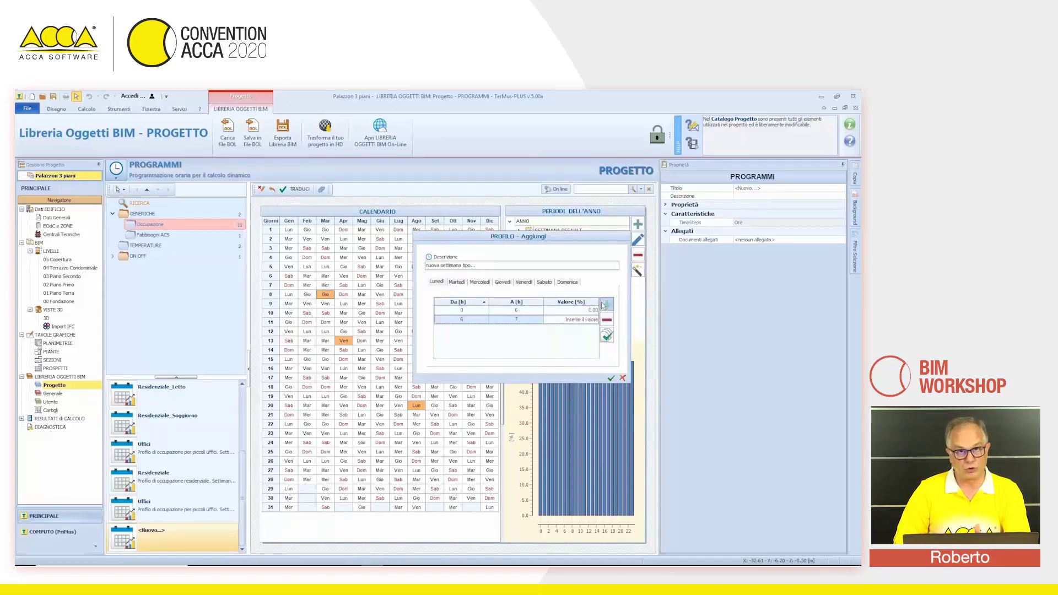
left_click(538, 320)
left_click(538, 320)
scroll(513, 347, "down", 3)
left_click(513, 361)
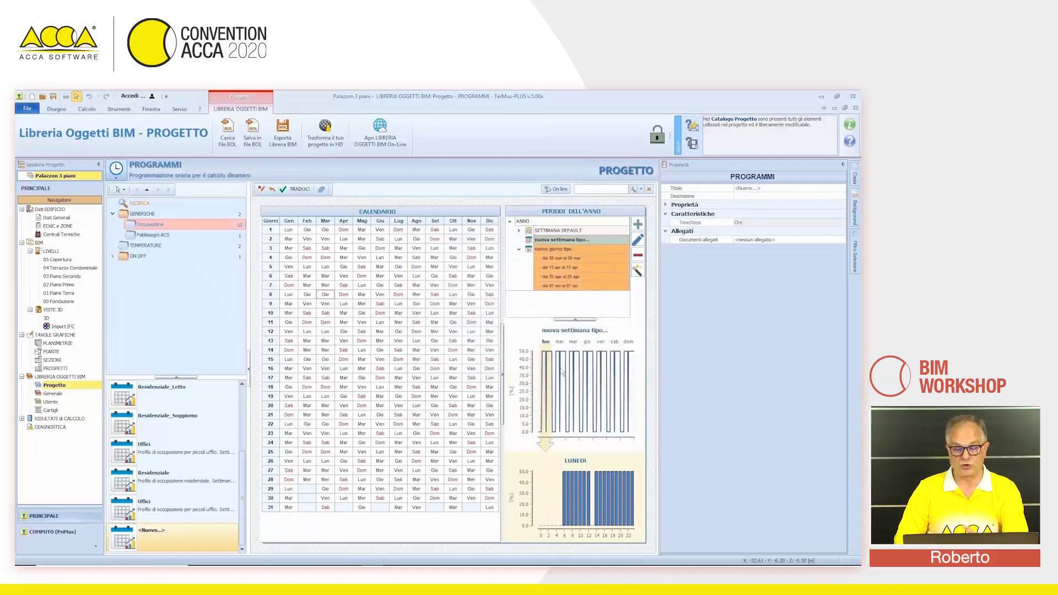
left_click(639, 268)
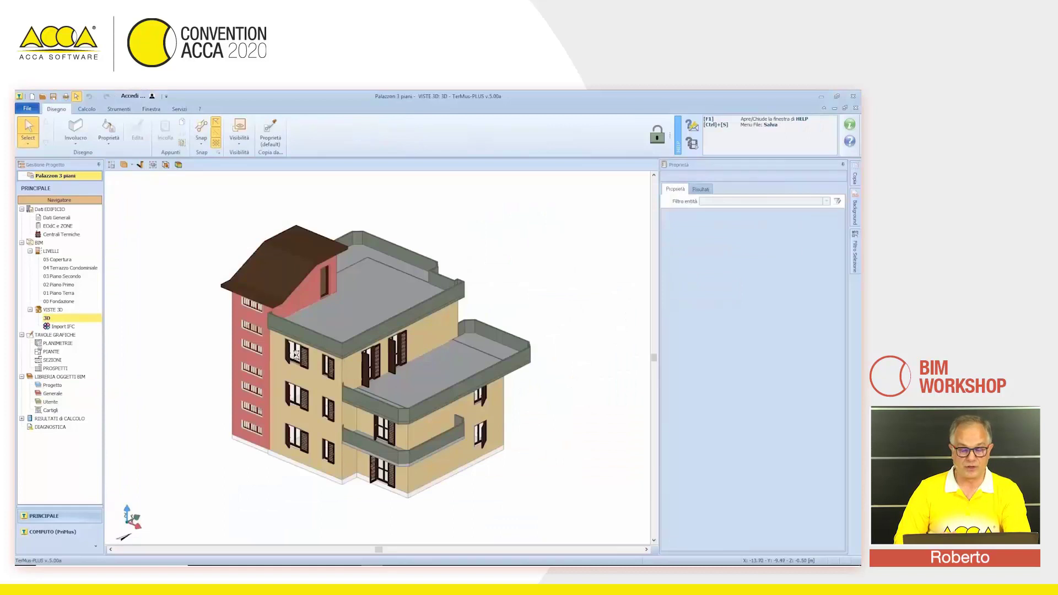
- Select the double window on the top floor of the main facade and review its shutter type, position and slat material
left_click(296, 354)
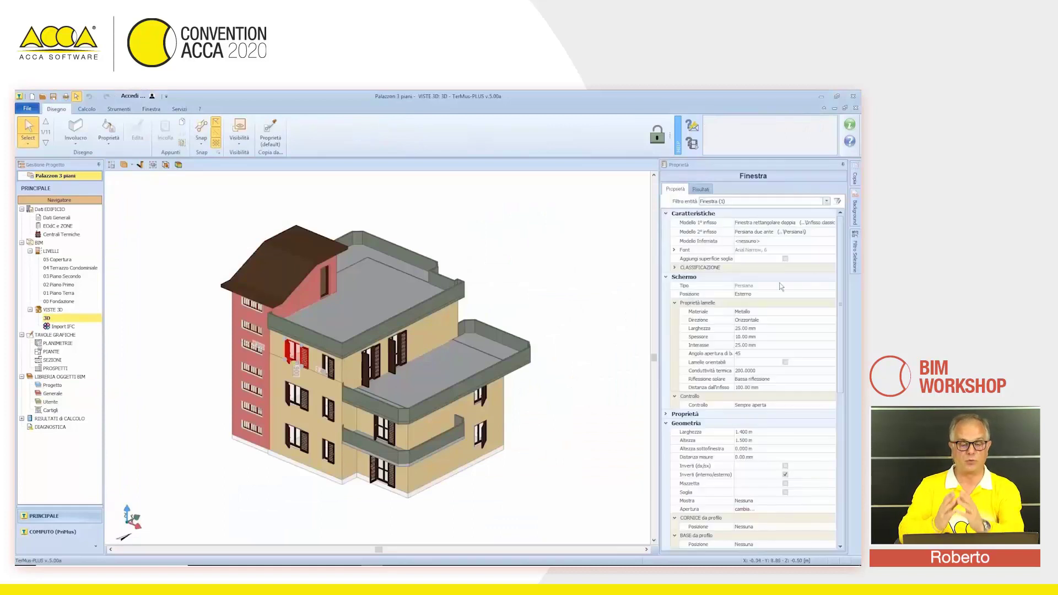
left_click(745, 295)
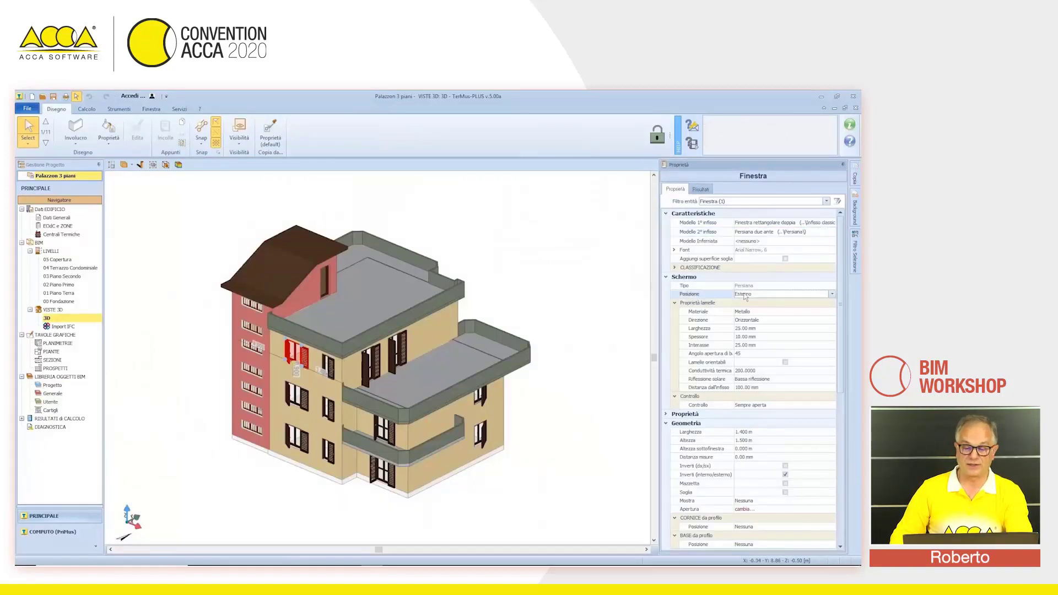
left_click(750, 286)
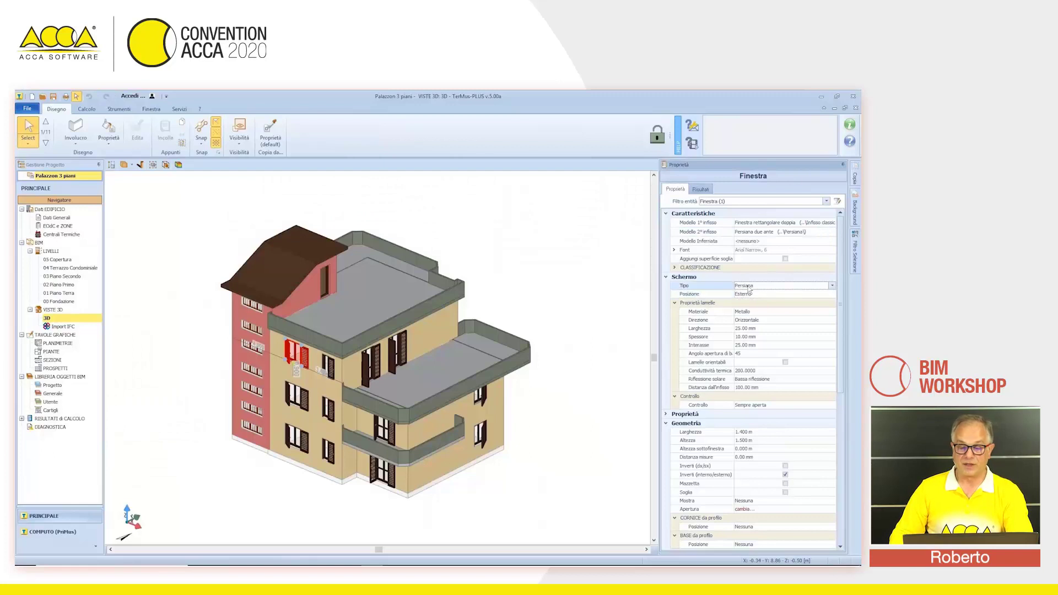
left_click(749, 296)
left_click(743, 312)
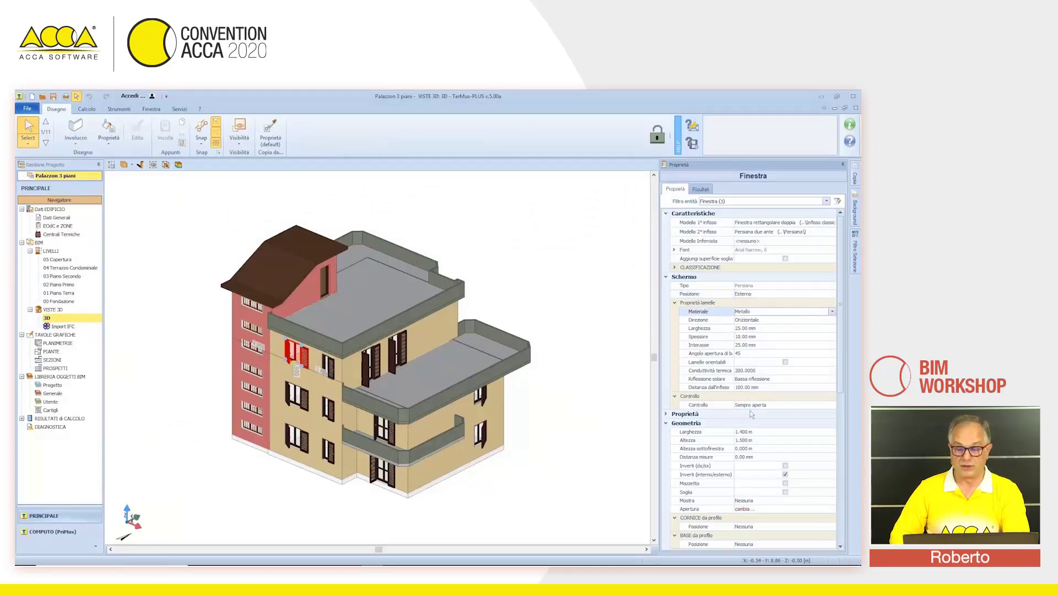
- Set the shutter control of the selected window to "Chiusa sempre e solo di notte"
left_click(818, 406)
left_click(832, 406)
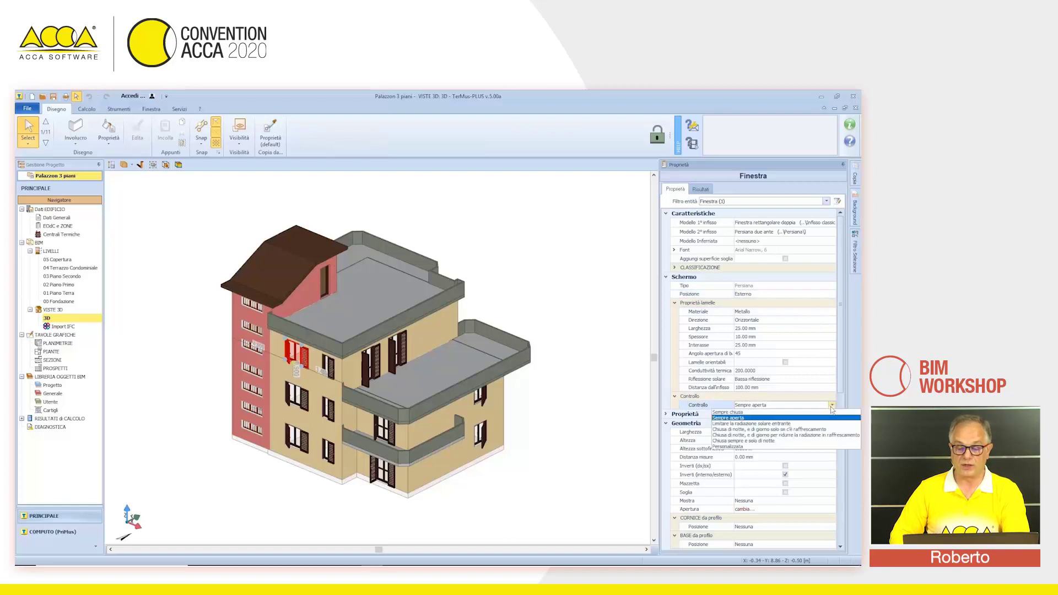
left_click(738, 441)
- Try the "Personalizzata" shutter control, open the hourly program library for it, leave without choosing a program and deselect the window
left_click(753, 408)
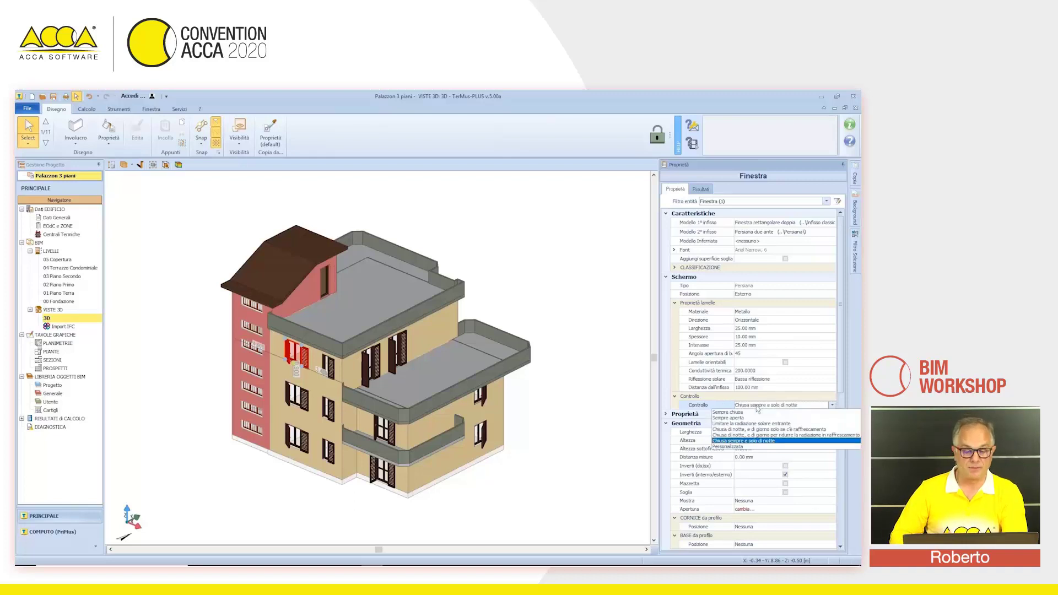
left_click(733, 446)
left_click(829, 415)
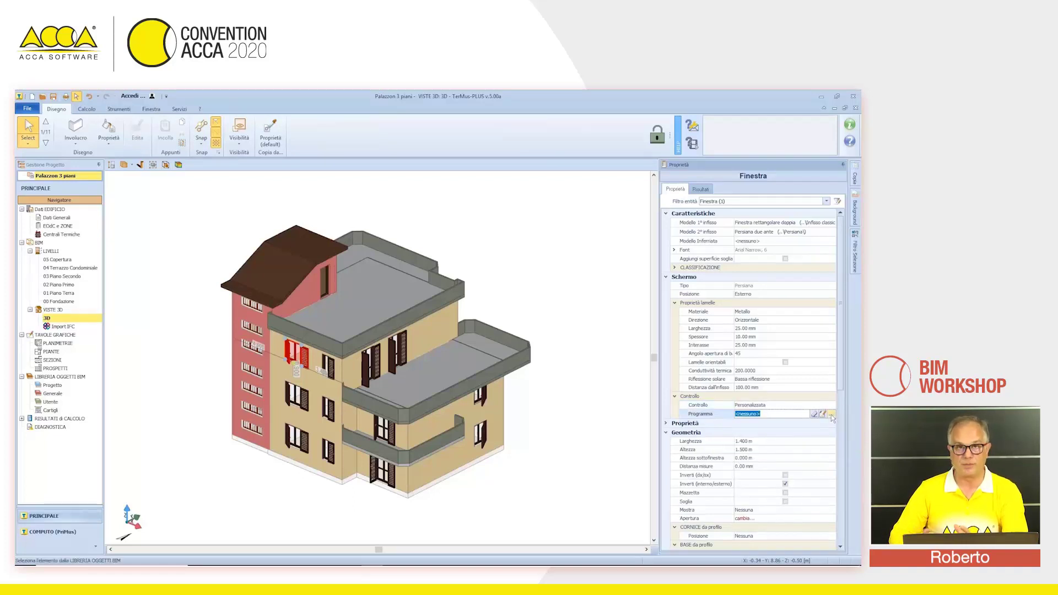
left_click(822, 413)
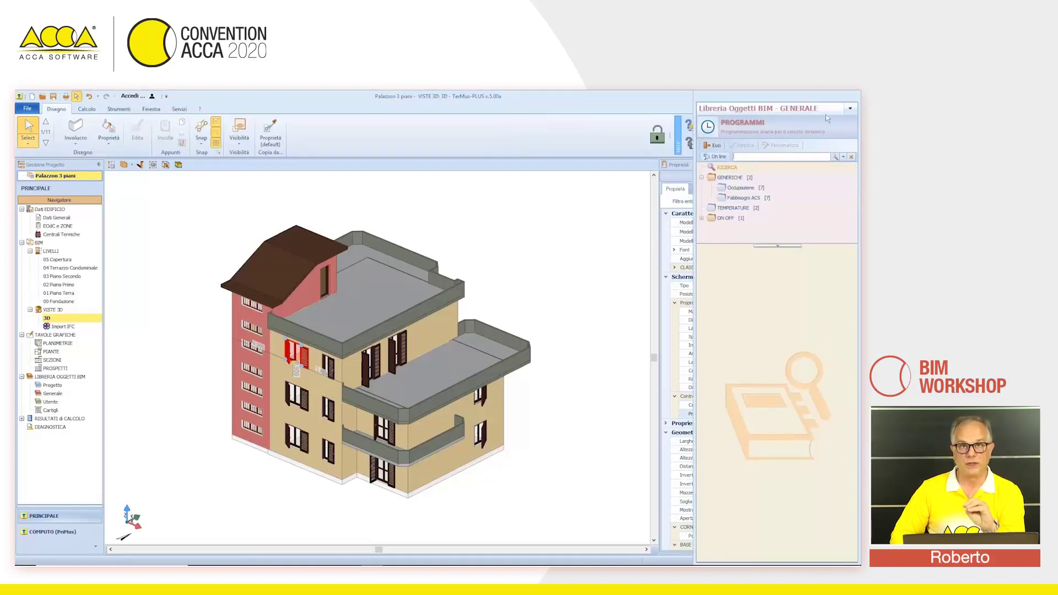
left_click(714, 145)
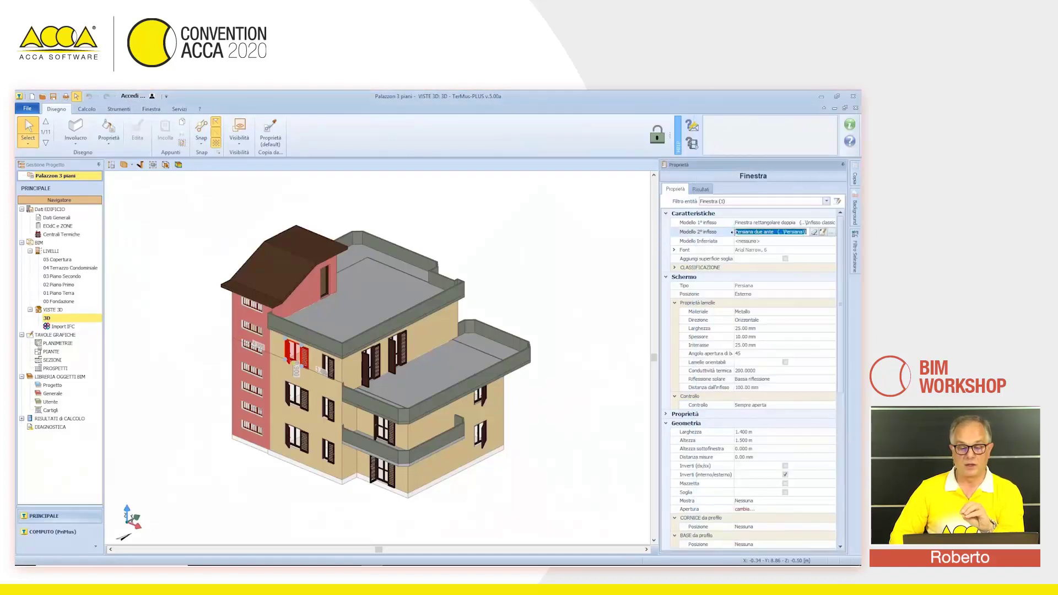
left_click(610, 349)
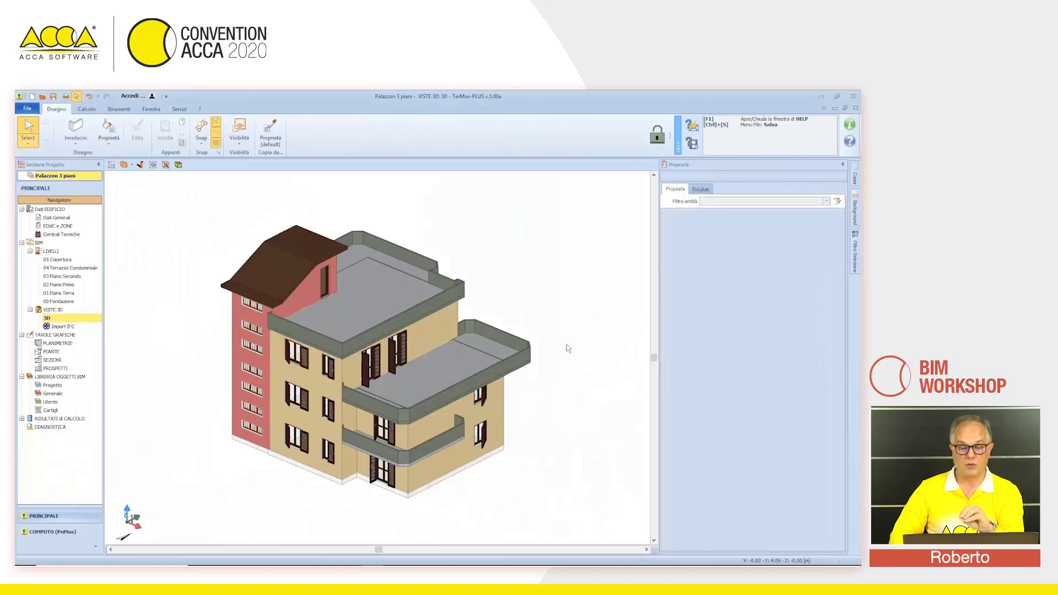
- Open the Piano Terra plan, select the Soggiorno room and review its unit and zone assignments without changing them
double_click(63, 293)
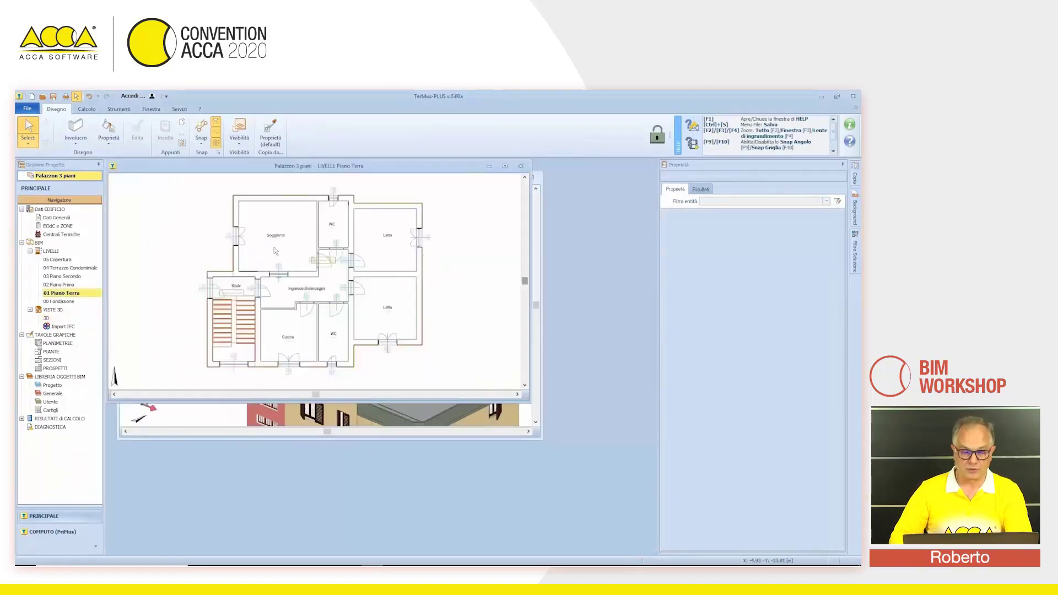
left_click(278, 241)
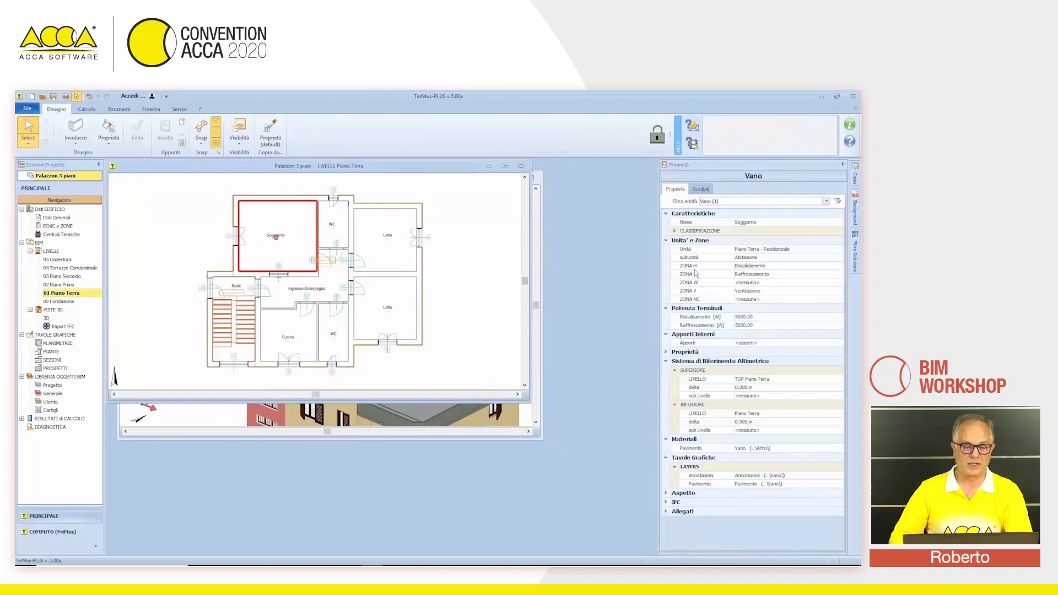
left_click(754, 249)
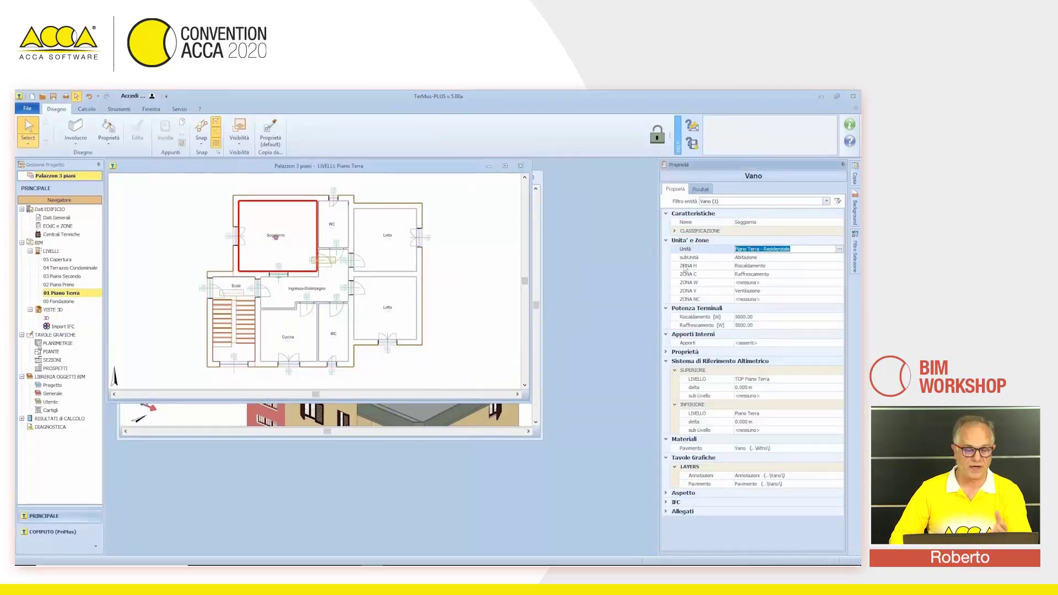
left_click(839, 249)
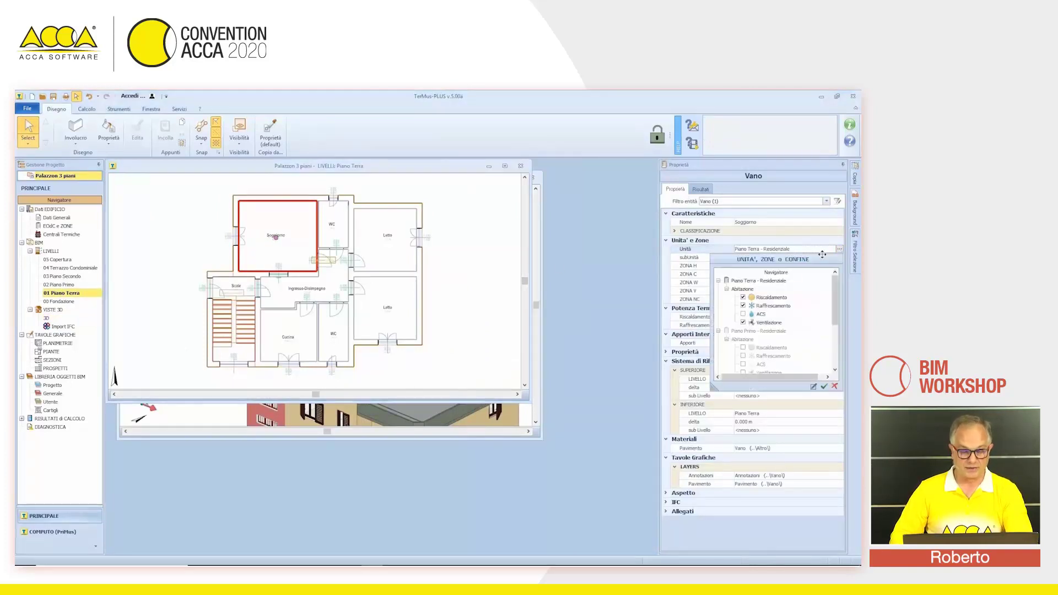
left_click(834, 388)
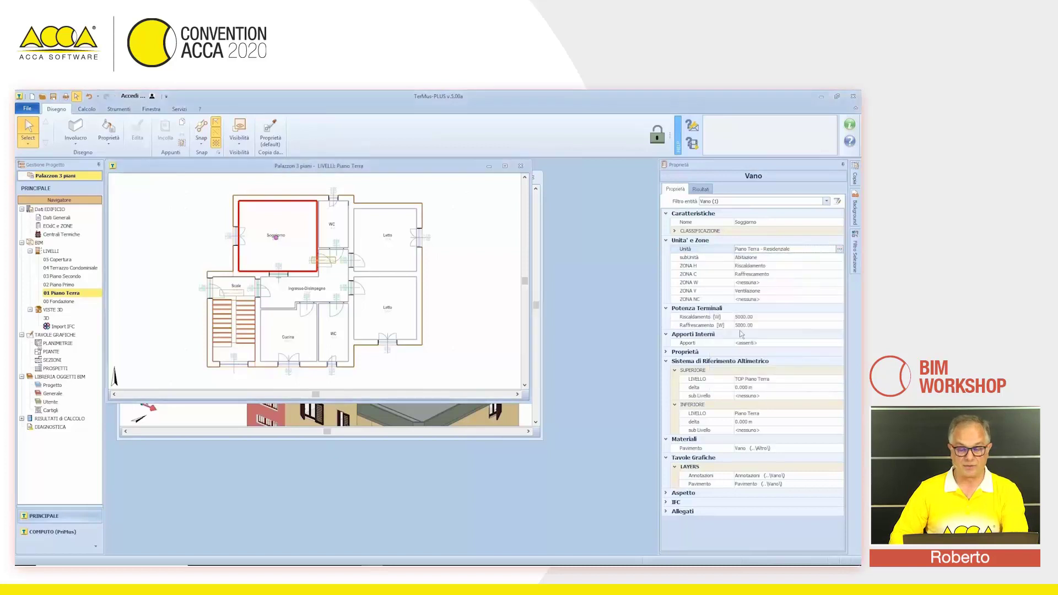
- Add a people entry and an LED lighting entry with 50 W installed power to the Soggiorno room's internal gains
left_click(695, 317)
left_click(695, 325)
left_click(701, 343)
left_click(839, 343)
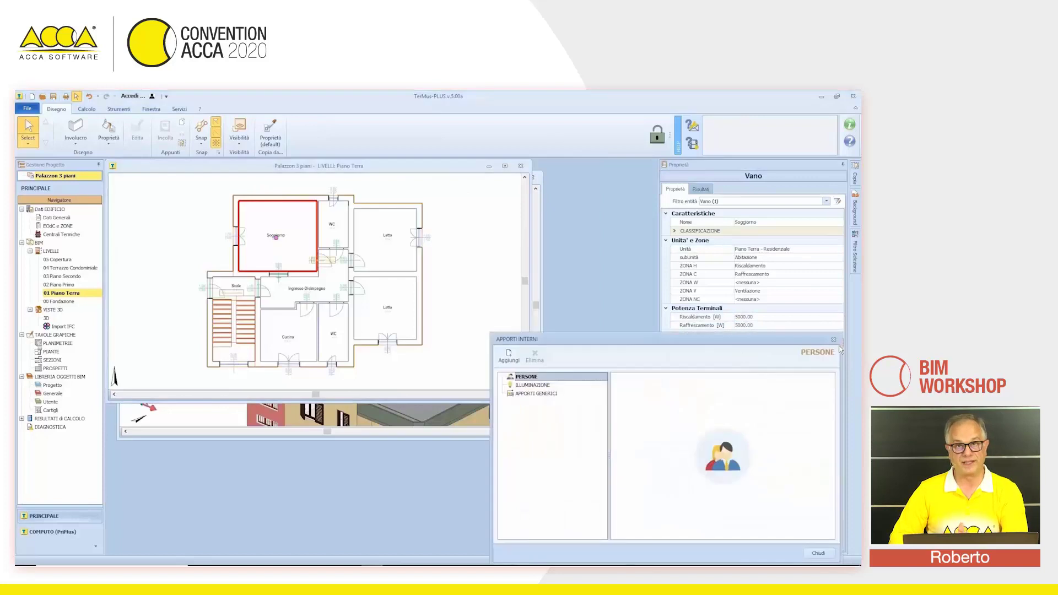
left_click(509, 355)
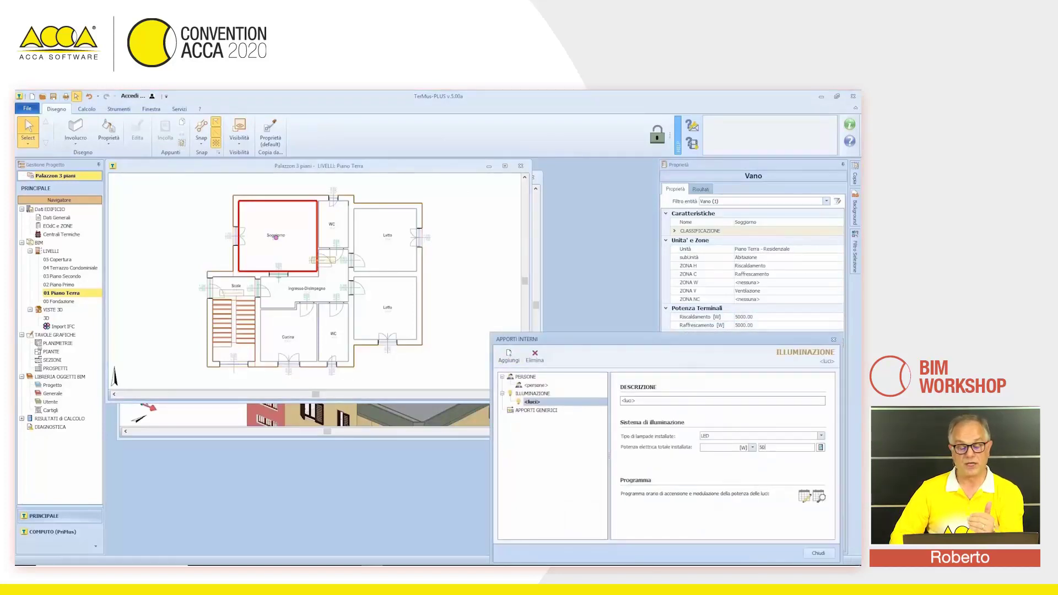
- Assign the Residenziale program from the Occupazione category to the lighting entry after browsing the Accensione impianti profiles
left_click(819, 497)
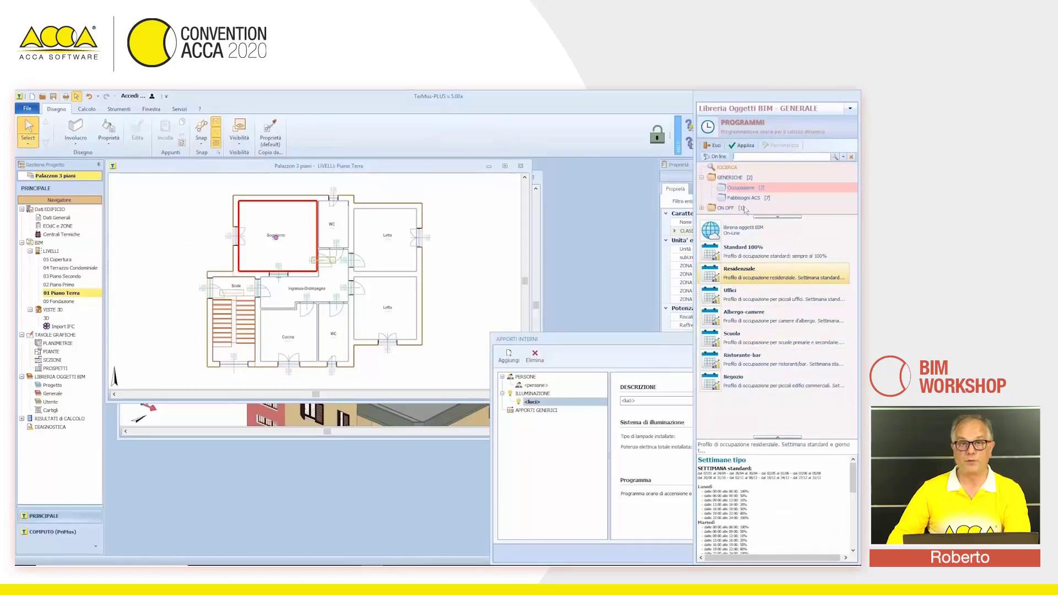
left_click(705, 209)
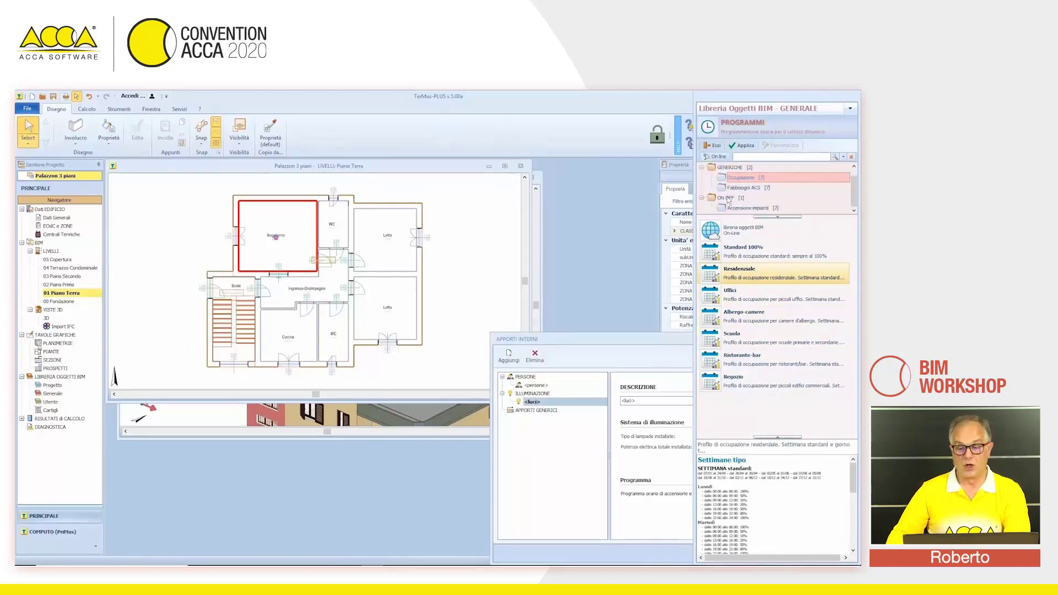
left_click(738, 208)
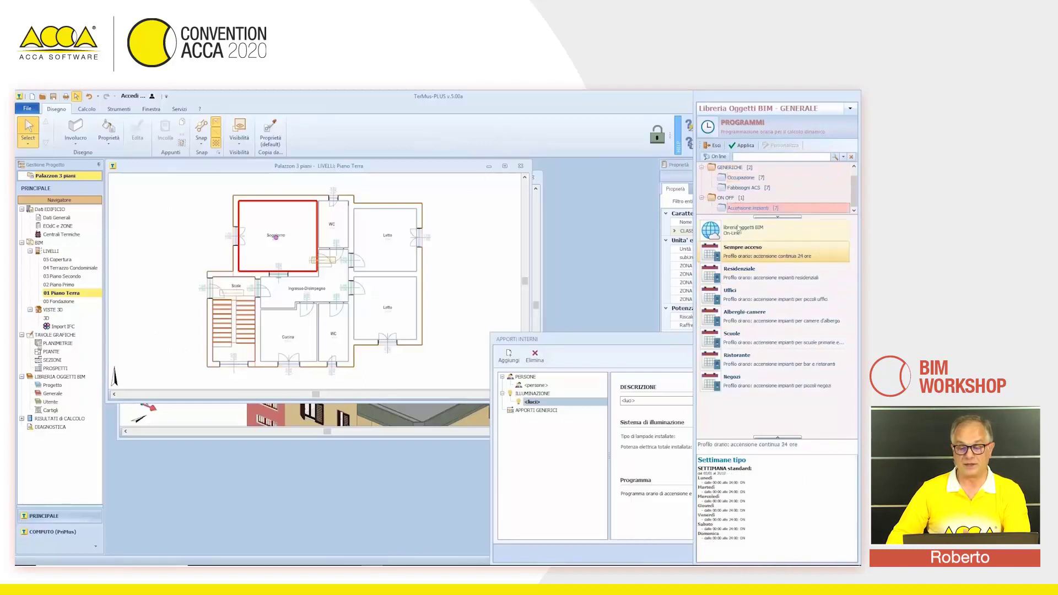
left_click(735, 179)
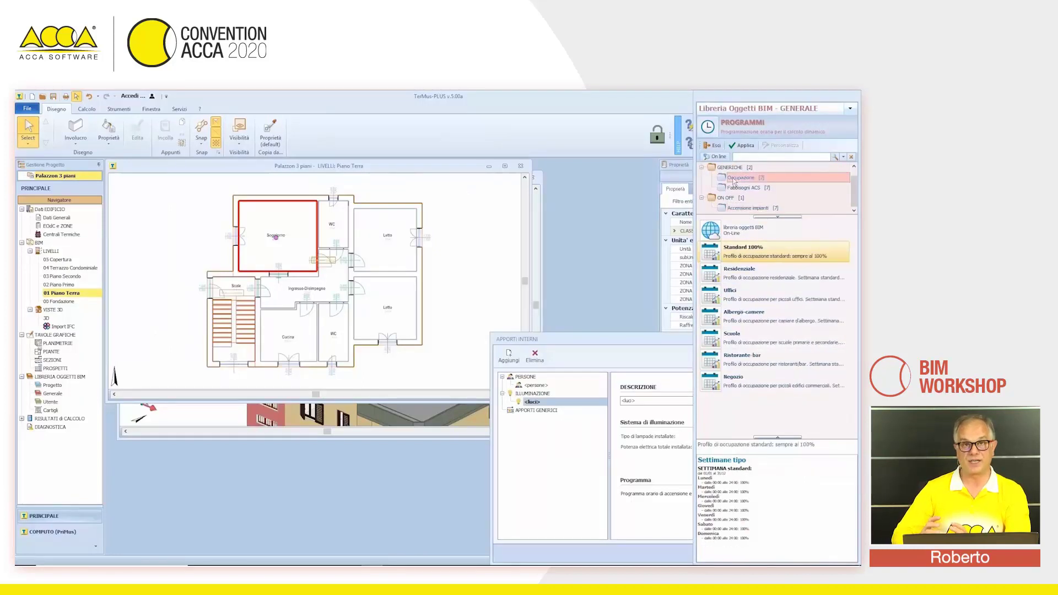
double_click(749, 275)
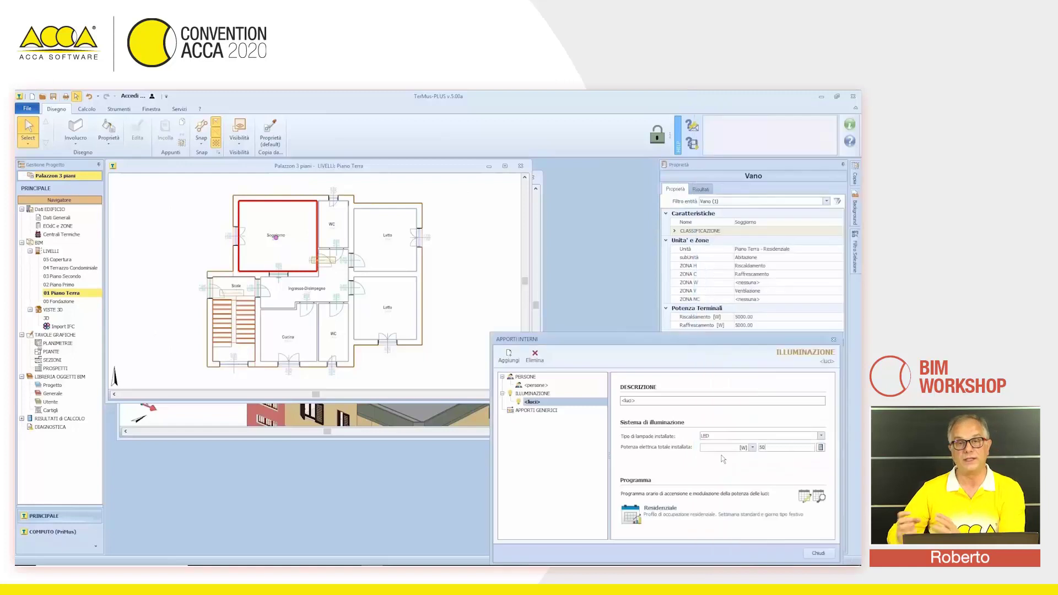
- Add a generic internal gain to the room and set its device power supply type to Elettricità
left_click(531, 412)
left_click(508, 355)
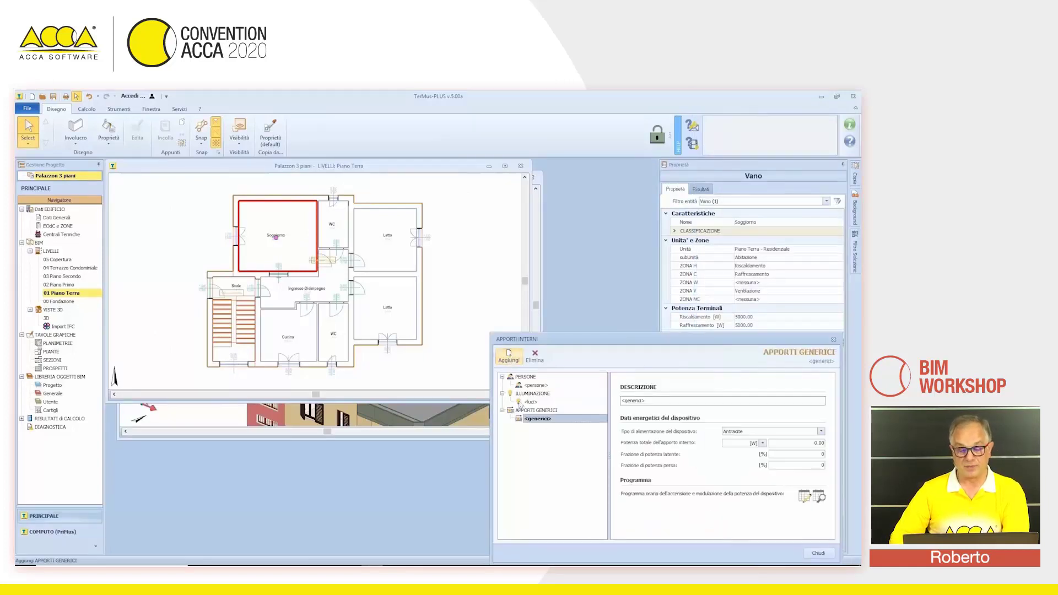
left_click(764, 433)
left_click(763, 440)
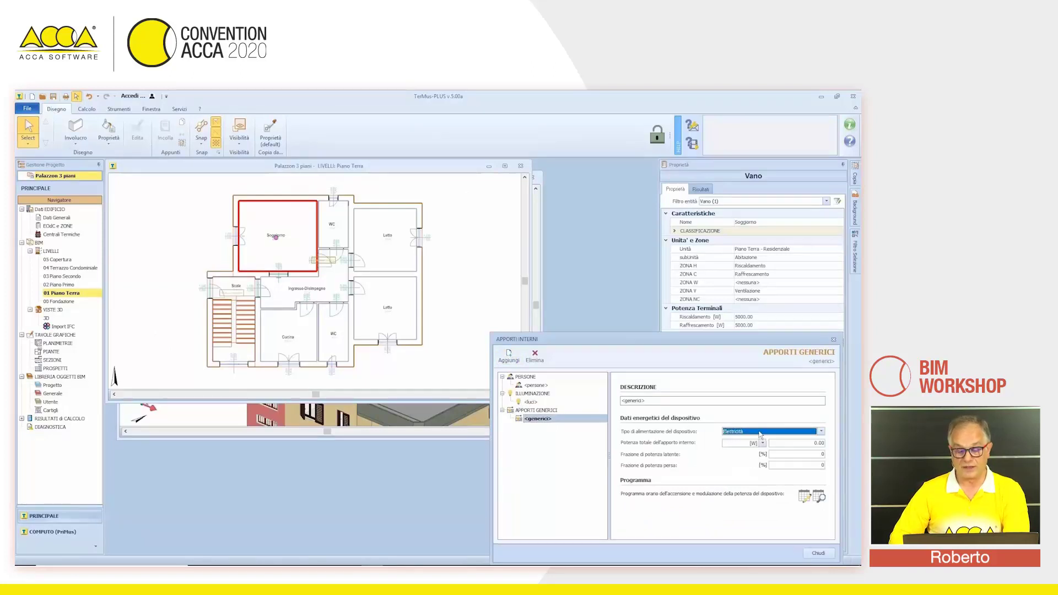
left_click(571, 422)
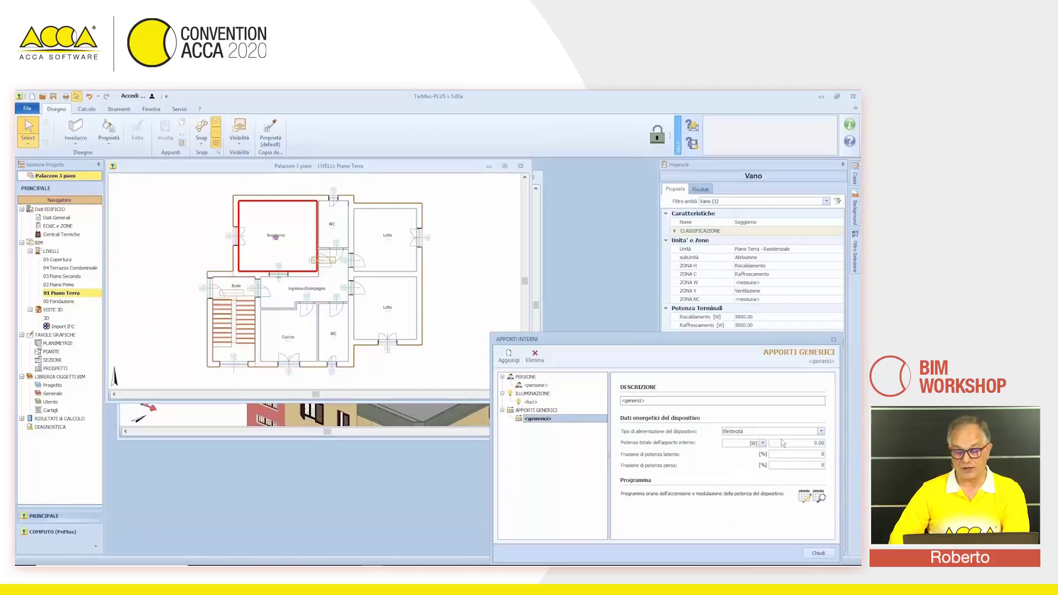
- Assign the Residenziale program from the Accensione impianti category to the generic gain and close the internal gains settings
left_click(819, 497)
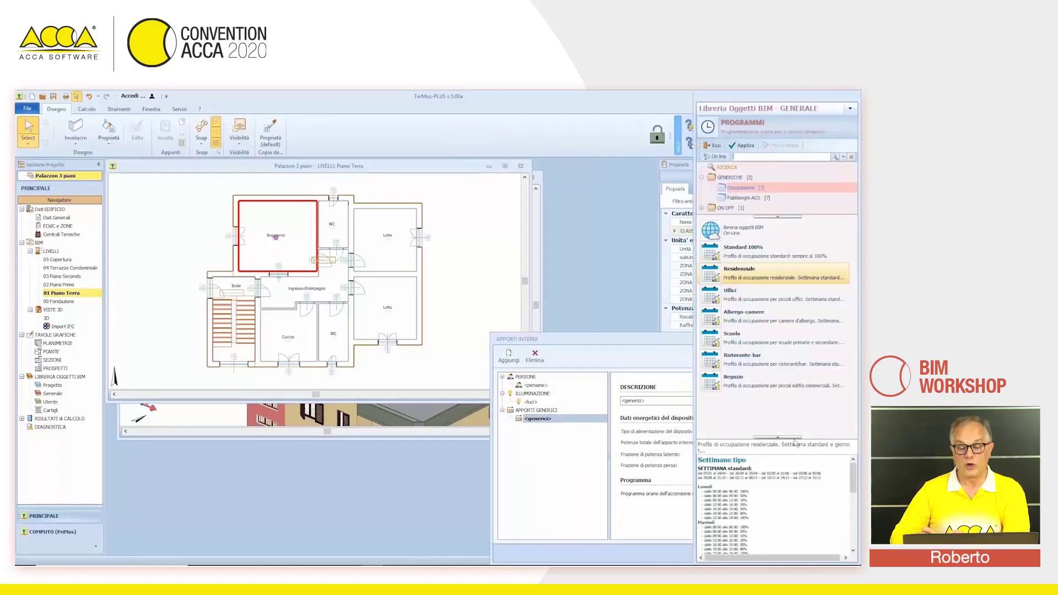
left_click(702, 208)
left_click(738, 208)
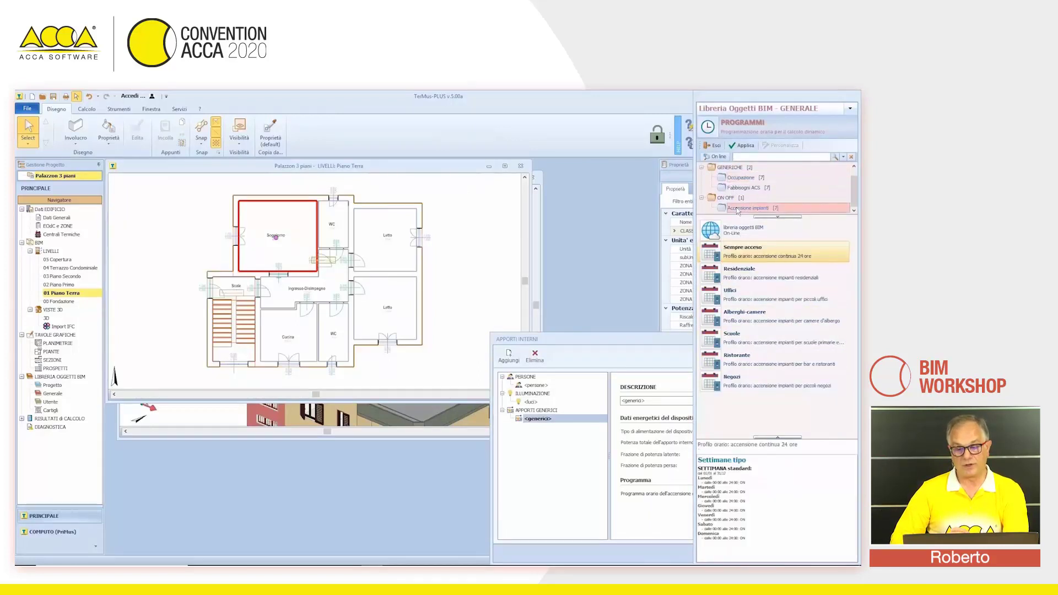
double_click(749, 272)
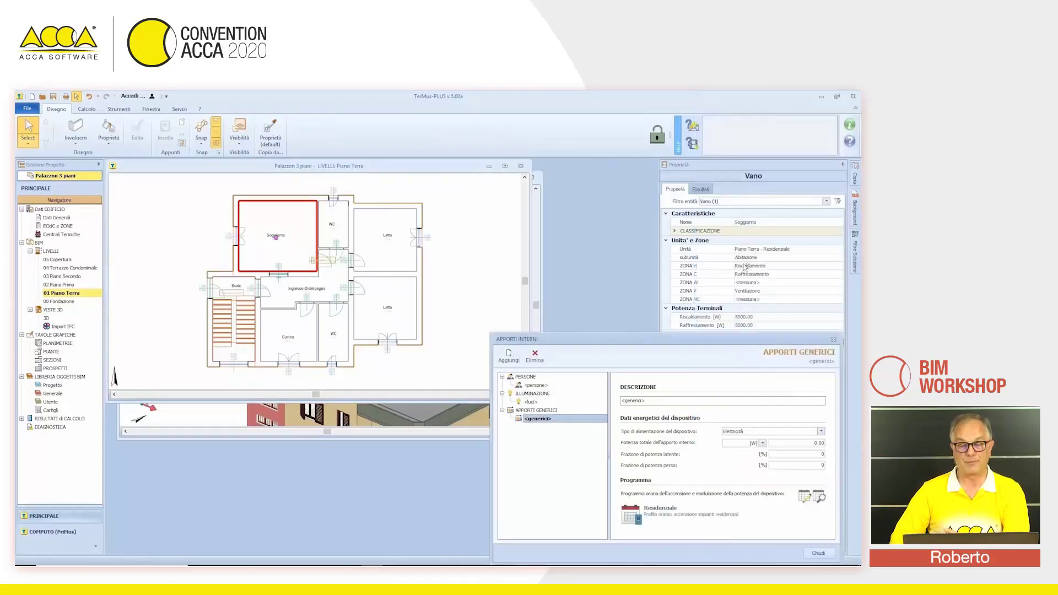
left_click(818, 553)
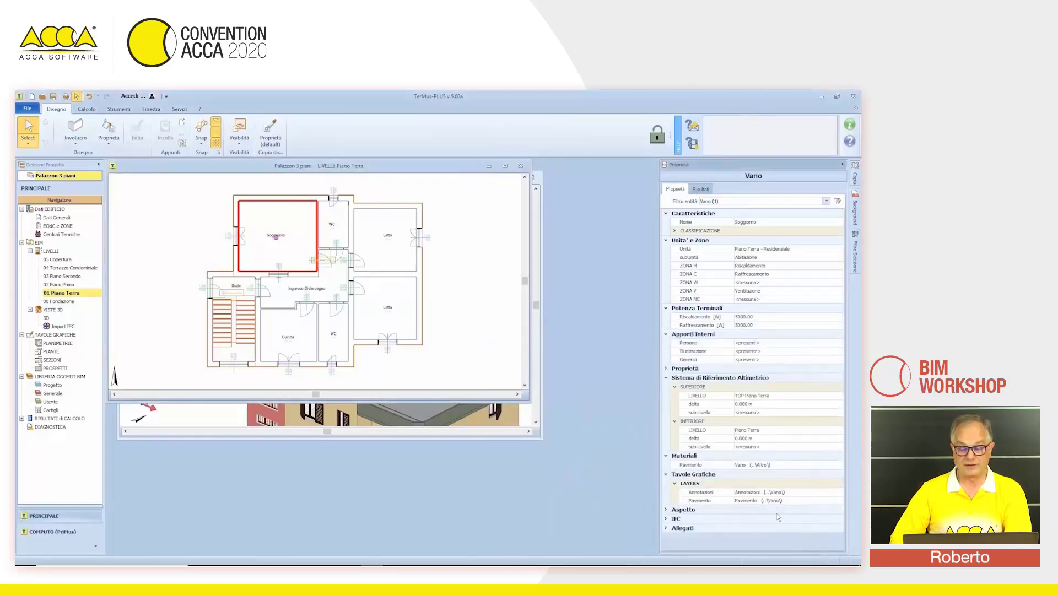